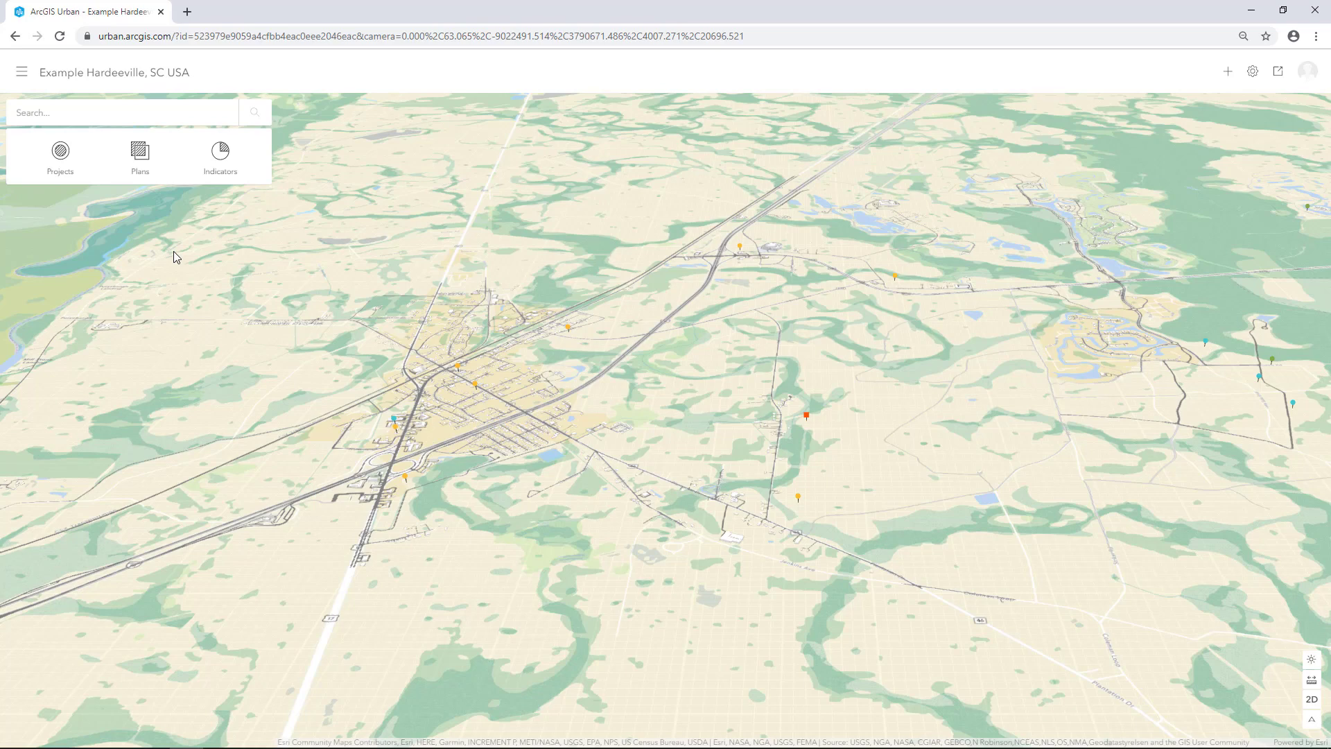
Open the scenario configuration of the Millstone Tract PDD & Conceptual Master Plan.
click(141, 159)
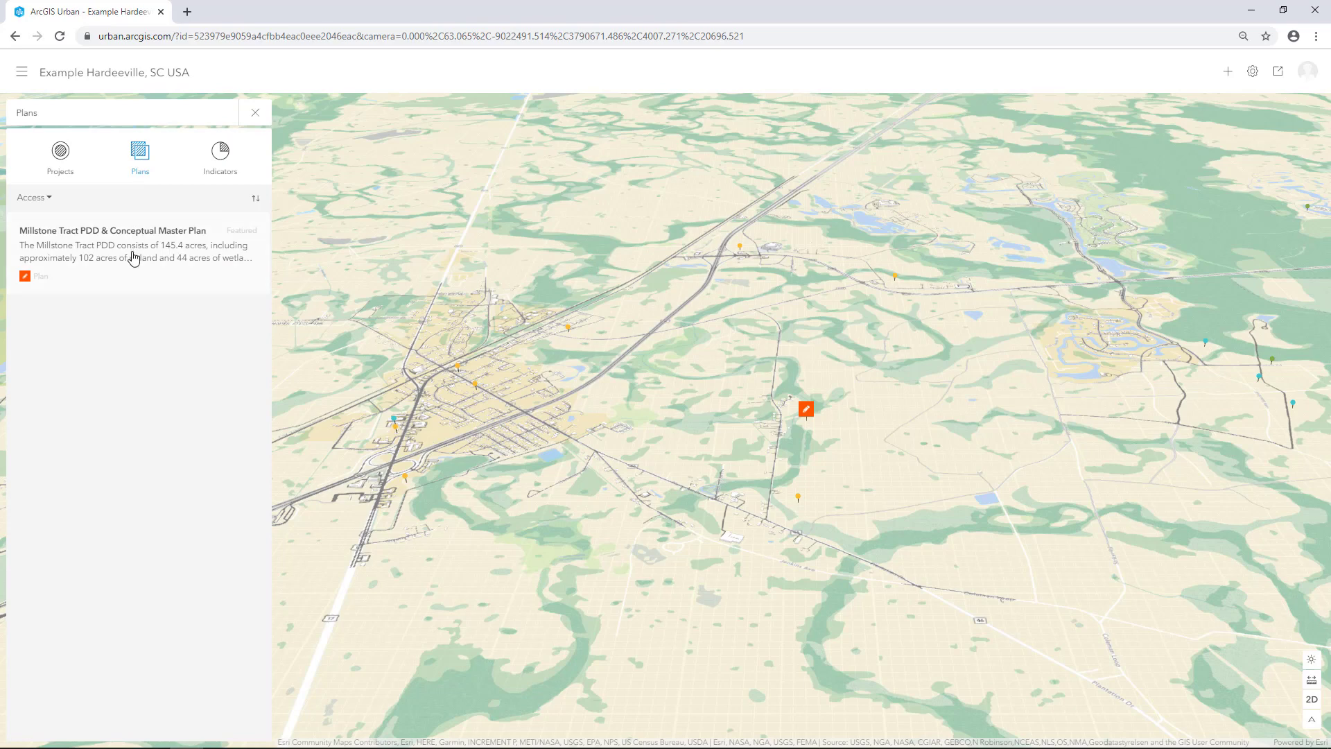
click(134, 258)
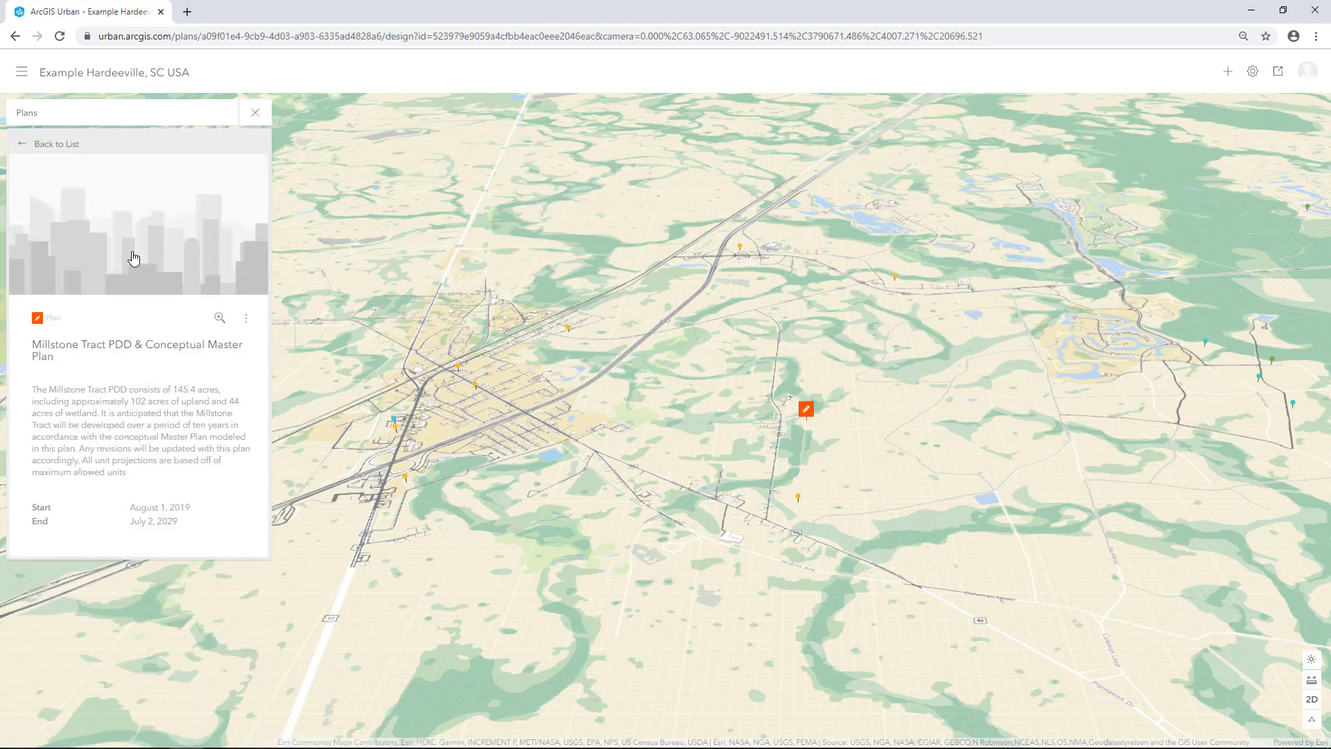
click(235, 319)
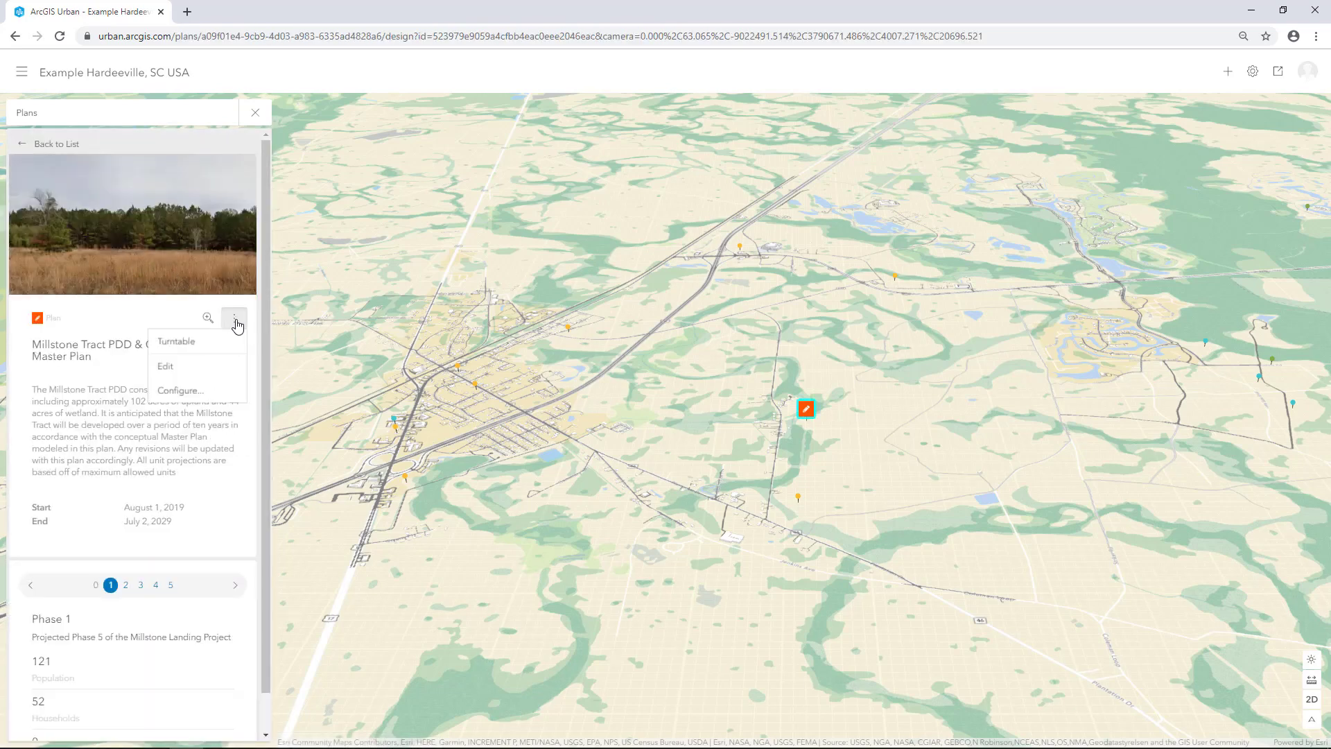
click(184, 398)
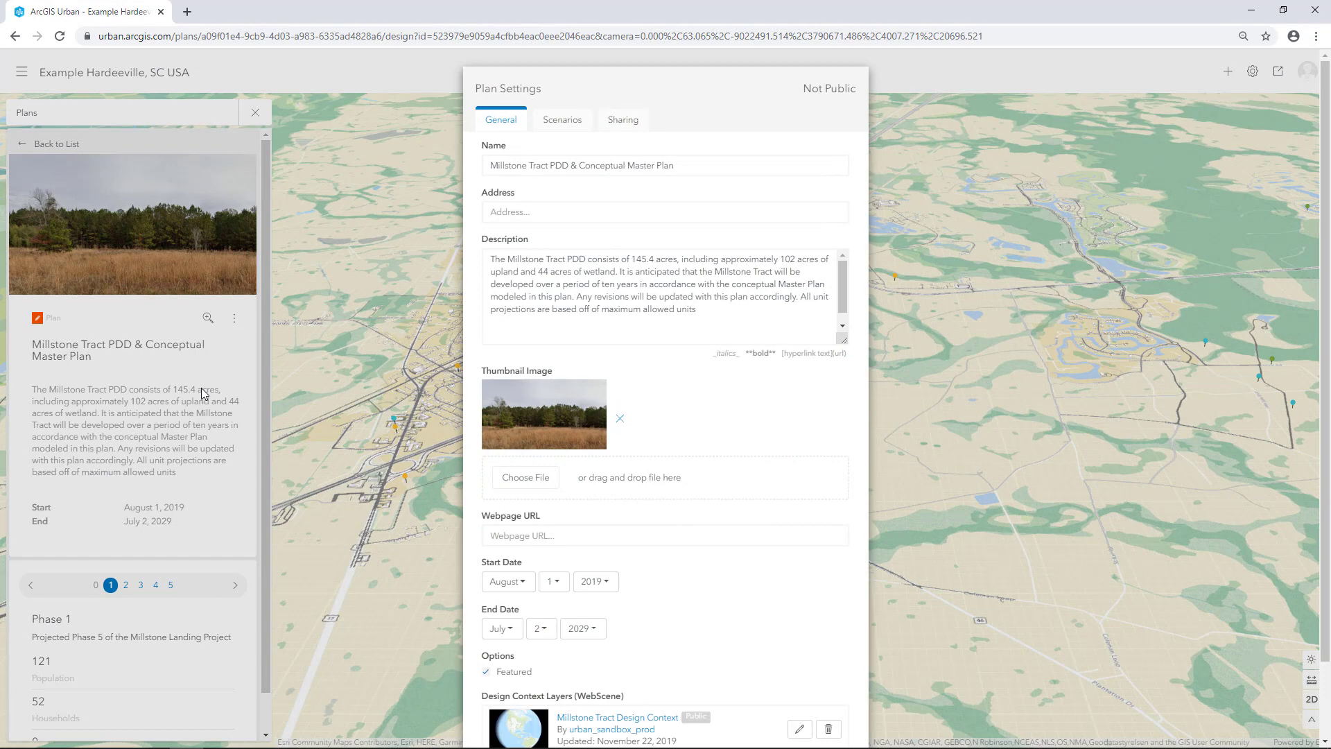
click(561, 122)
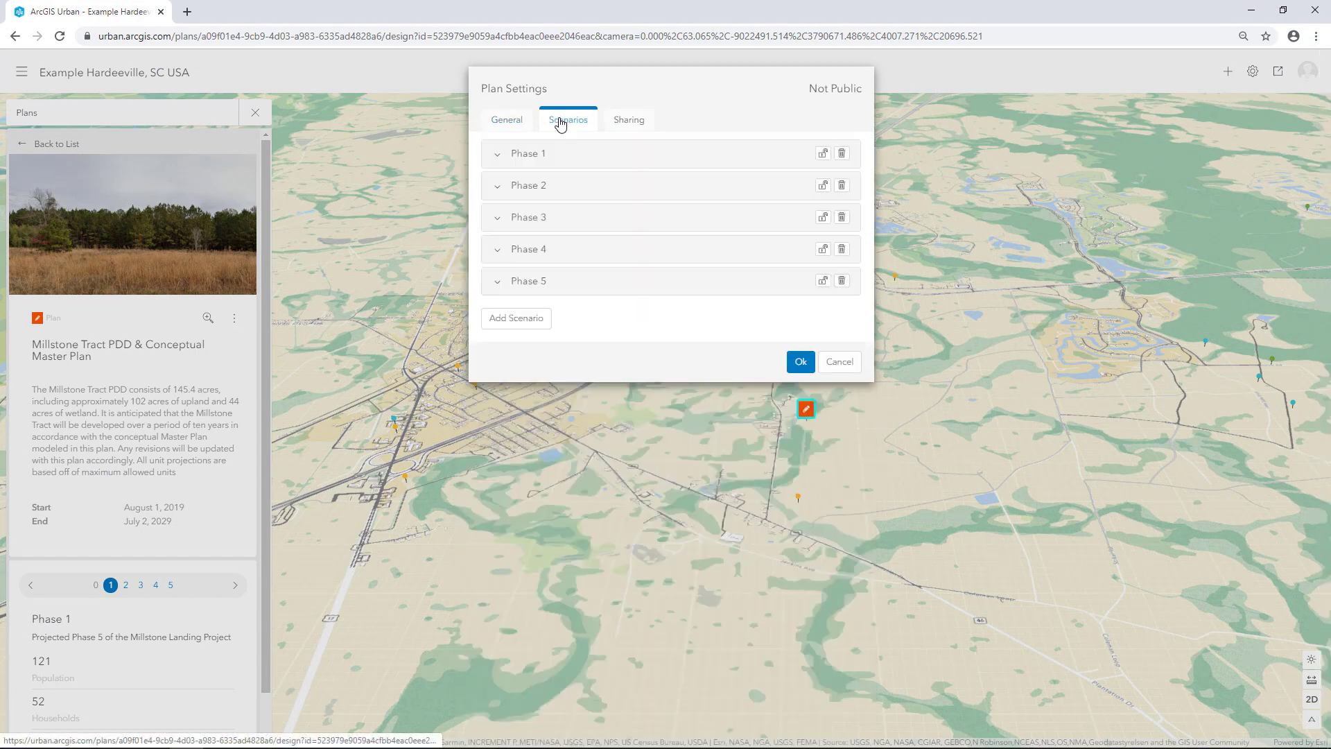
Add a design scenario named "Phase 1 - Medium Density" based on Phase 1.
click(513, 320)
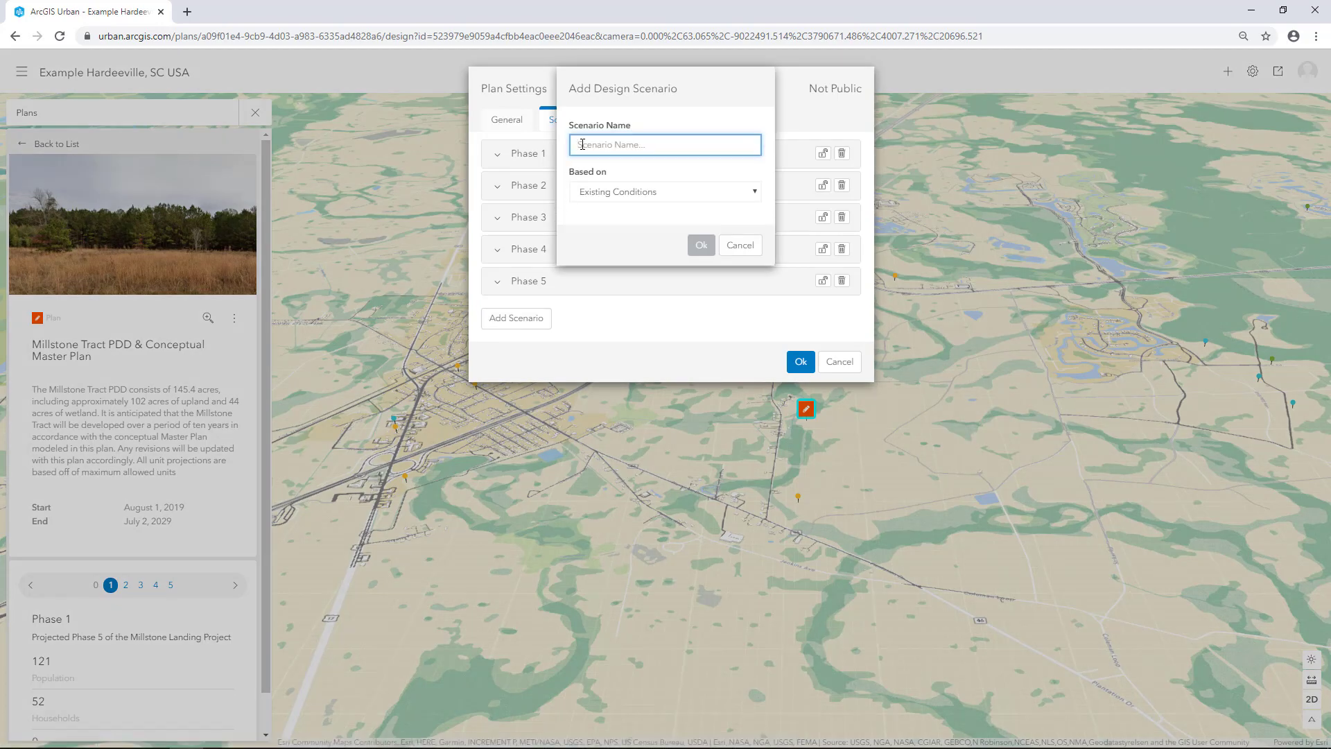
text(Phase 1)
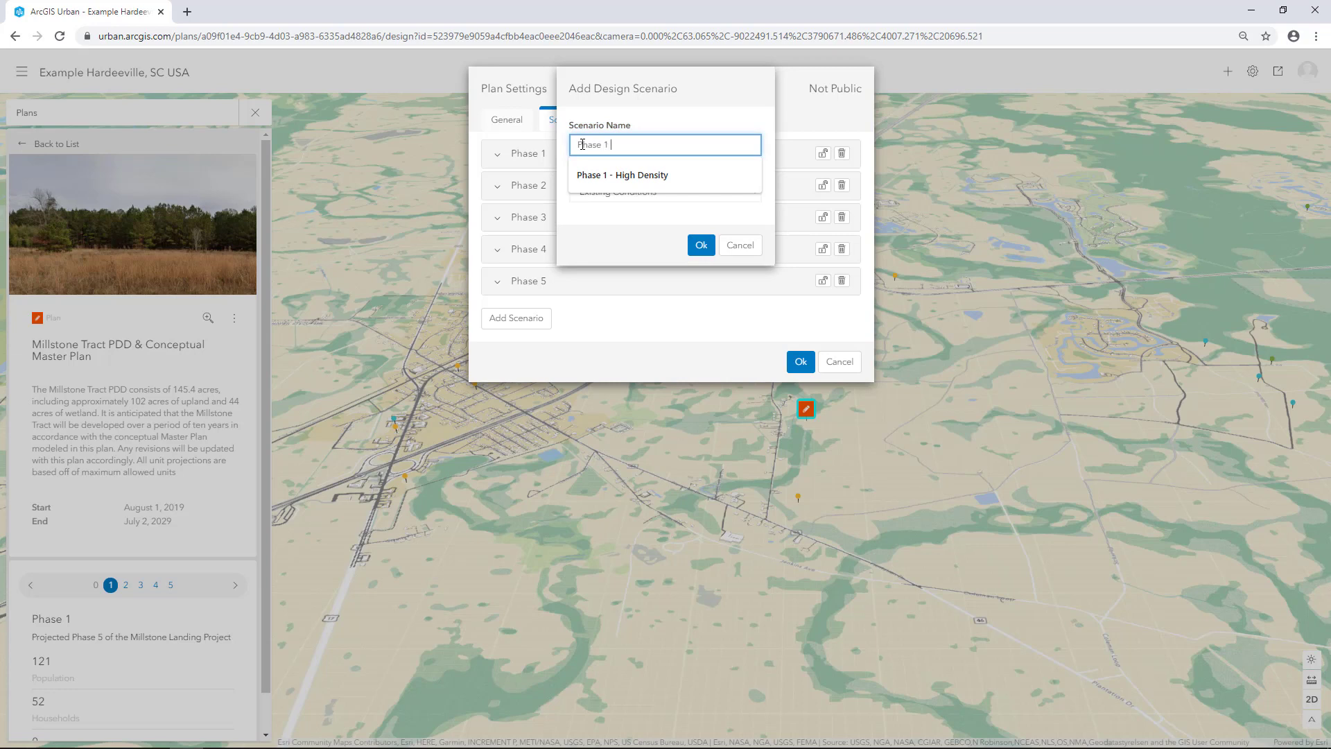
text( - Mediu)
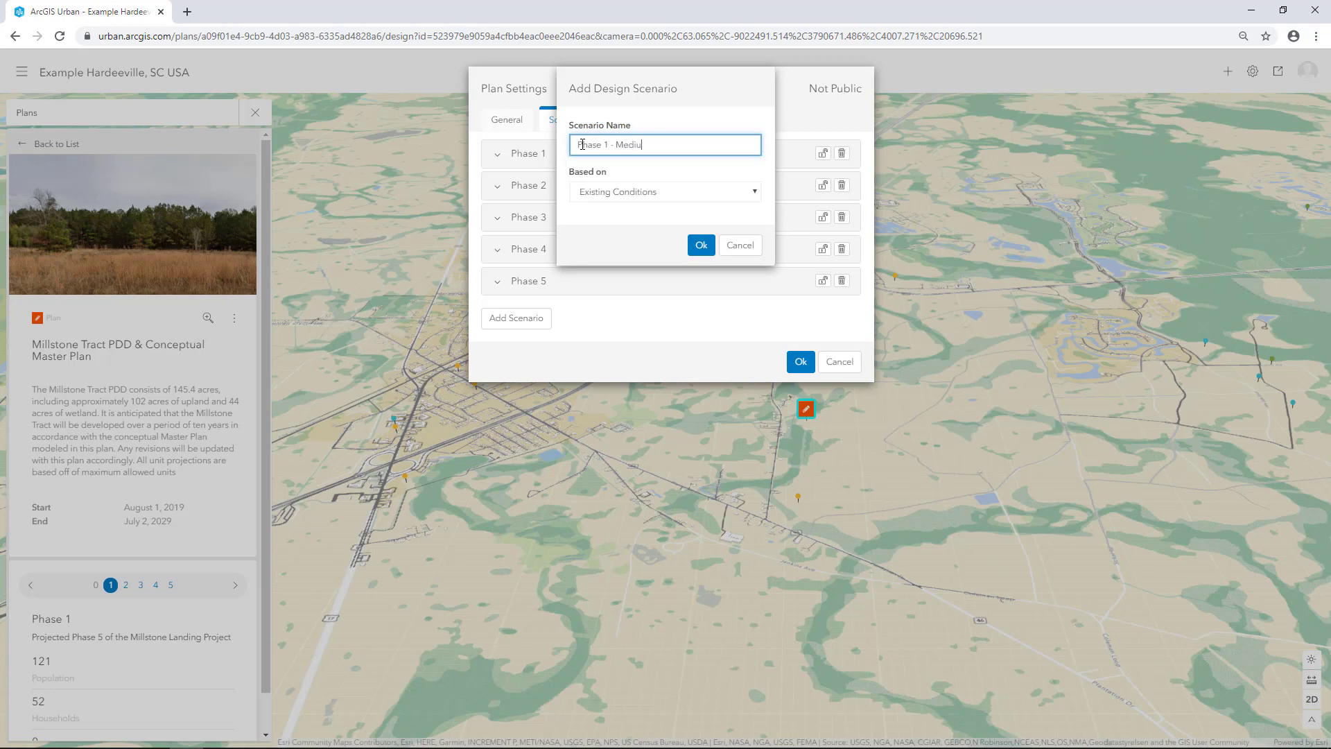
text(m Density)
click(631, 193)
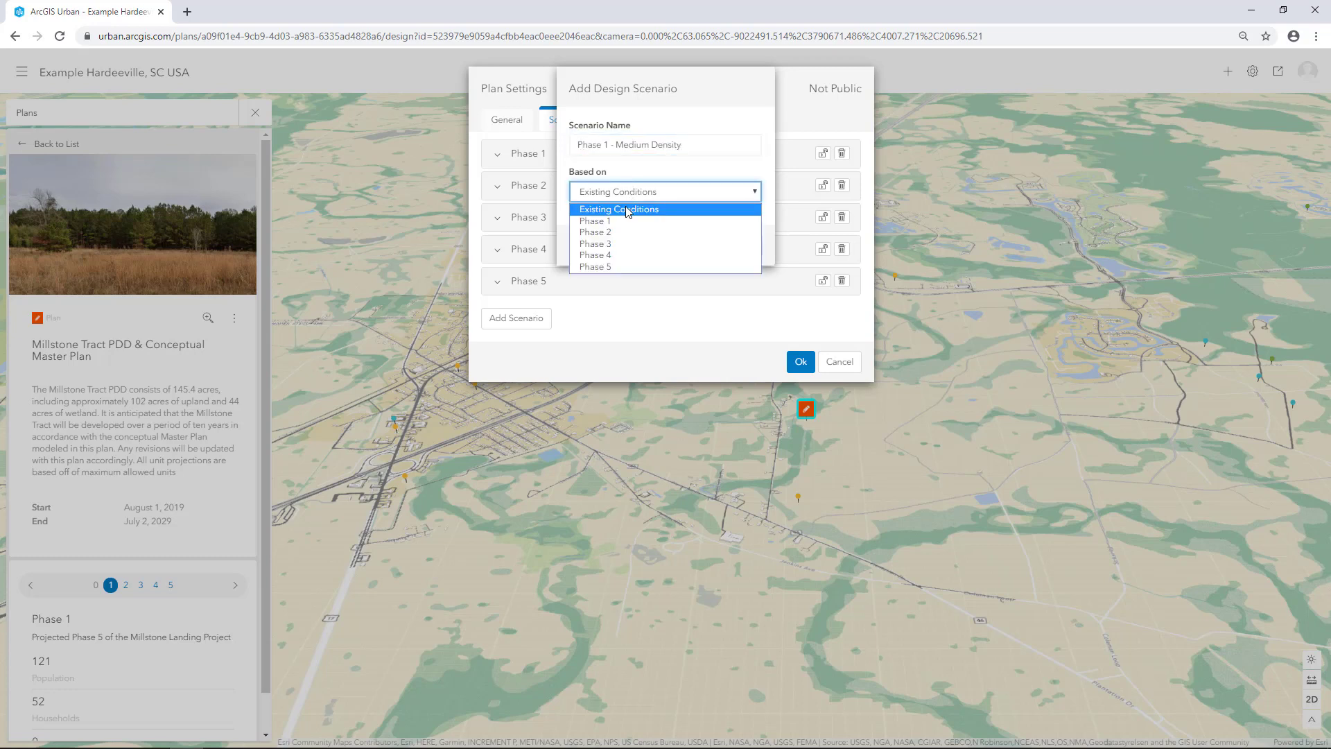
click(623, 221)
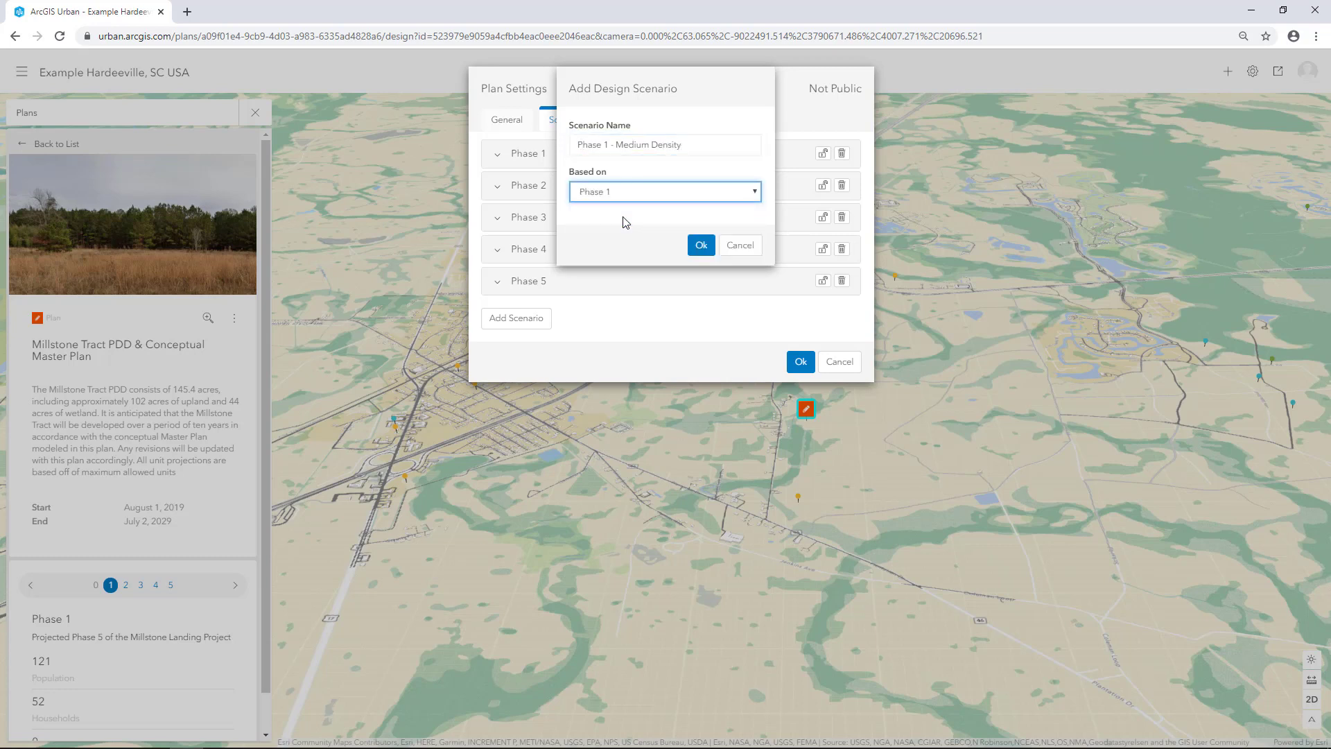
click(698, 250)
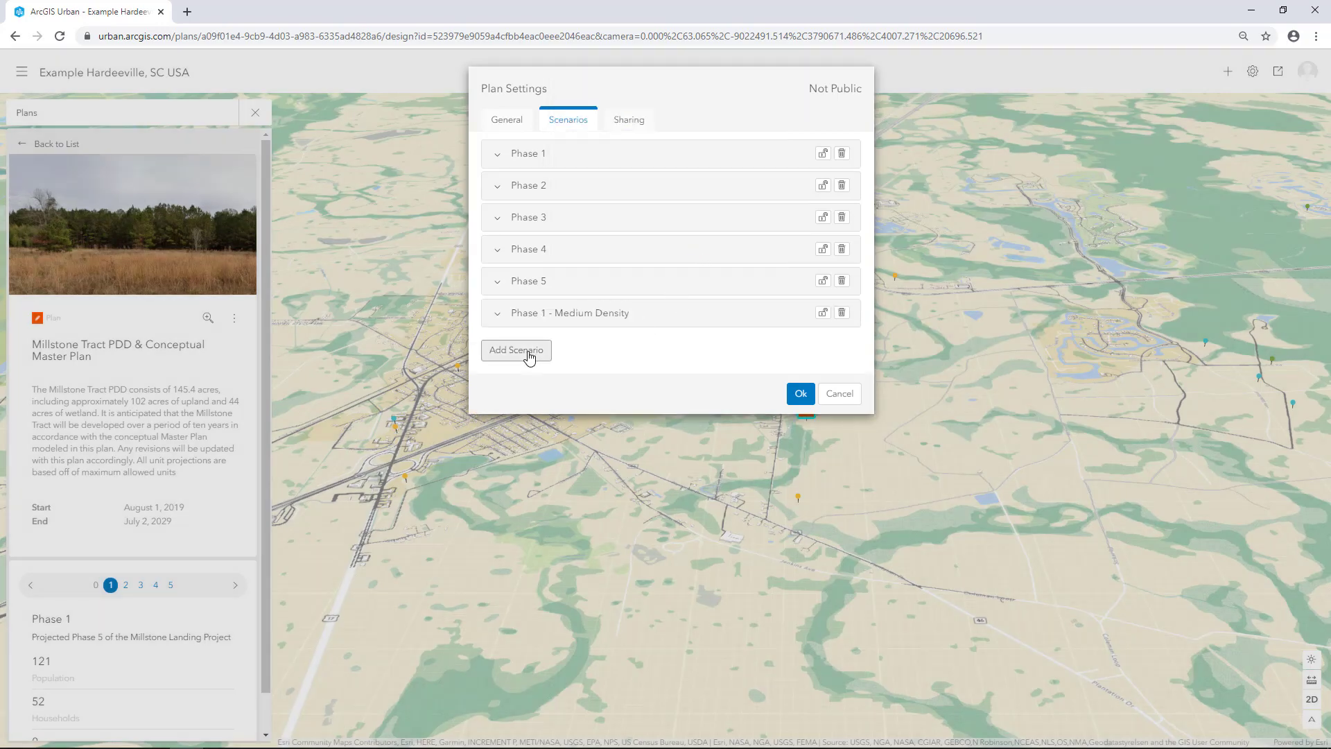
Add a design scenario named "Phase 1 - High Density" based on Phase 1 and save the plan settings.
click(528, 353)
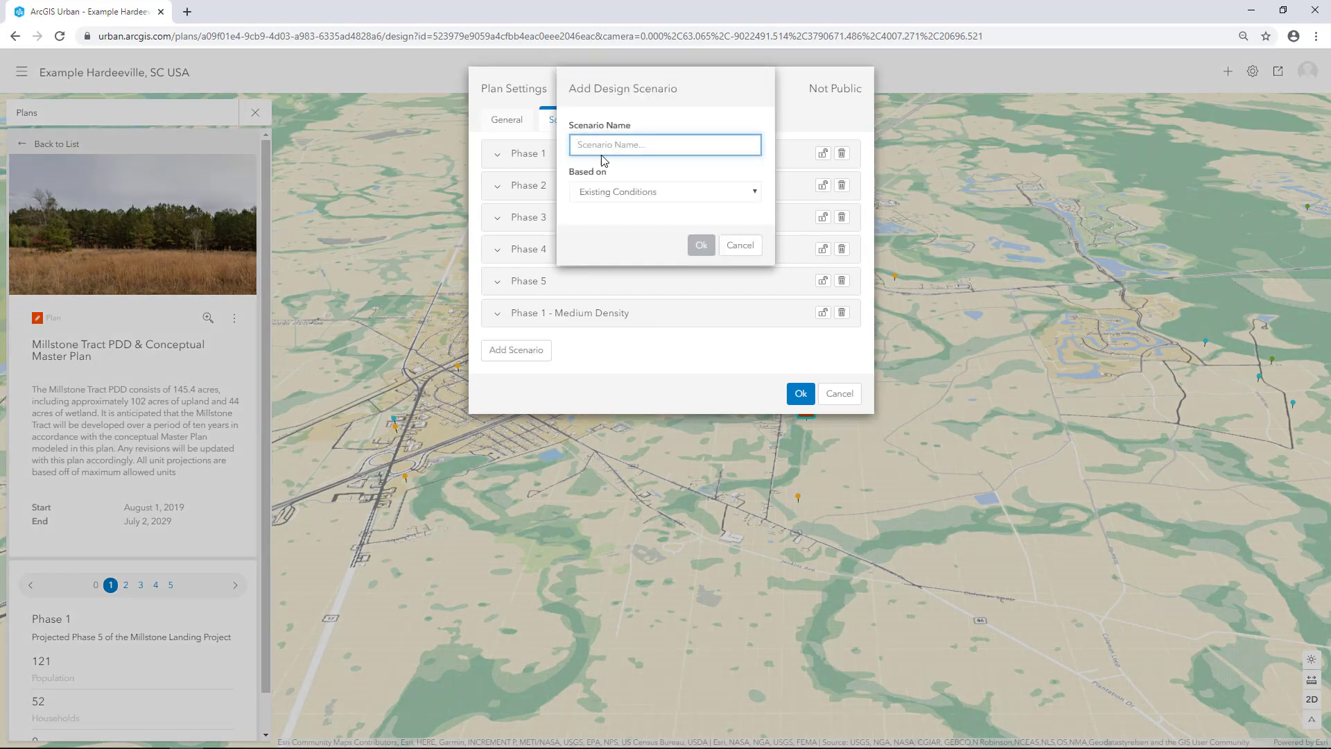
text(Phase 1 - High Density)
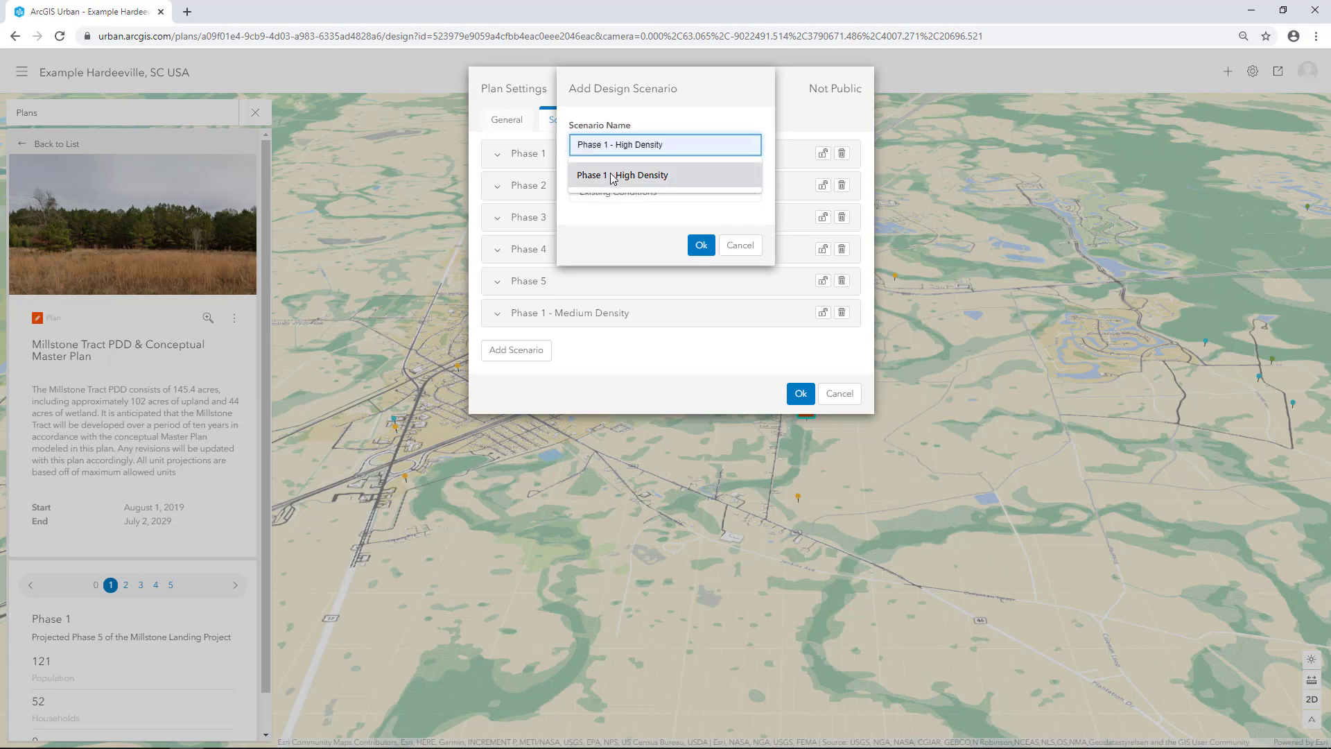
click(613, 176)
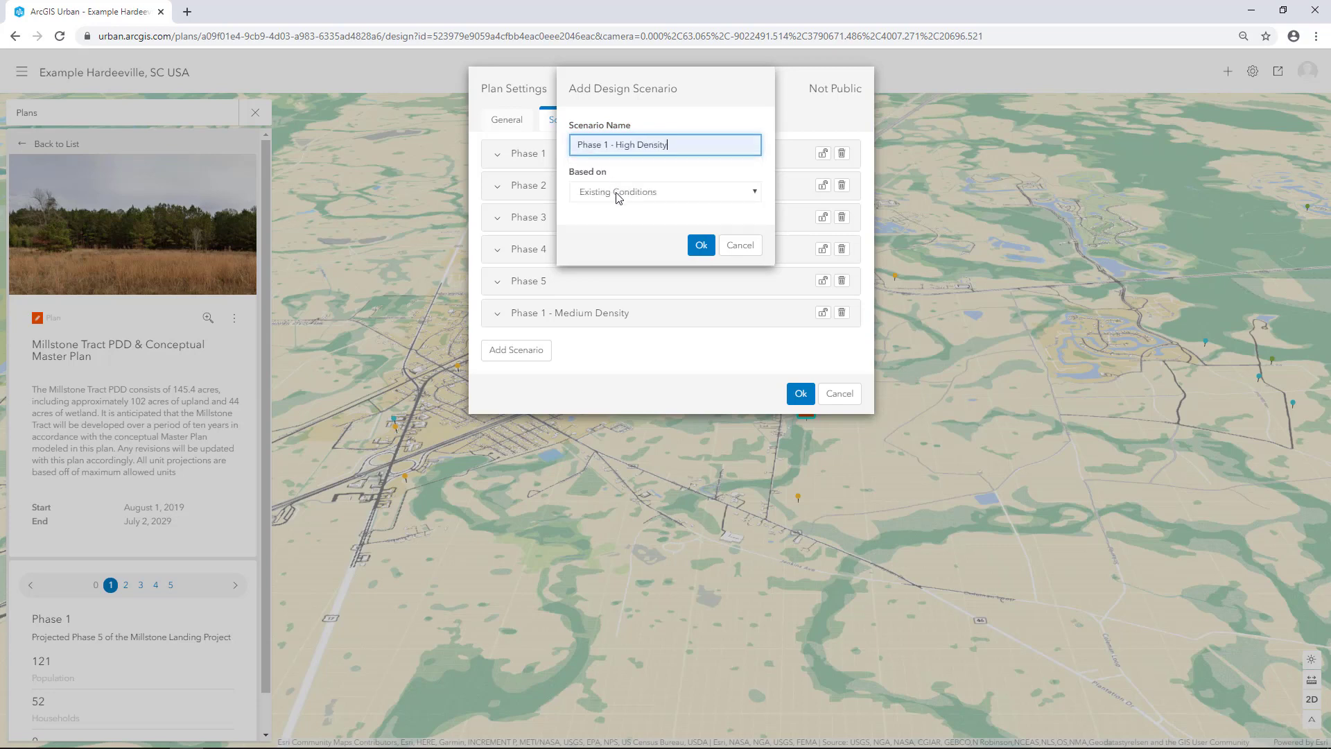
click(617, 194)
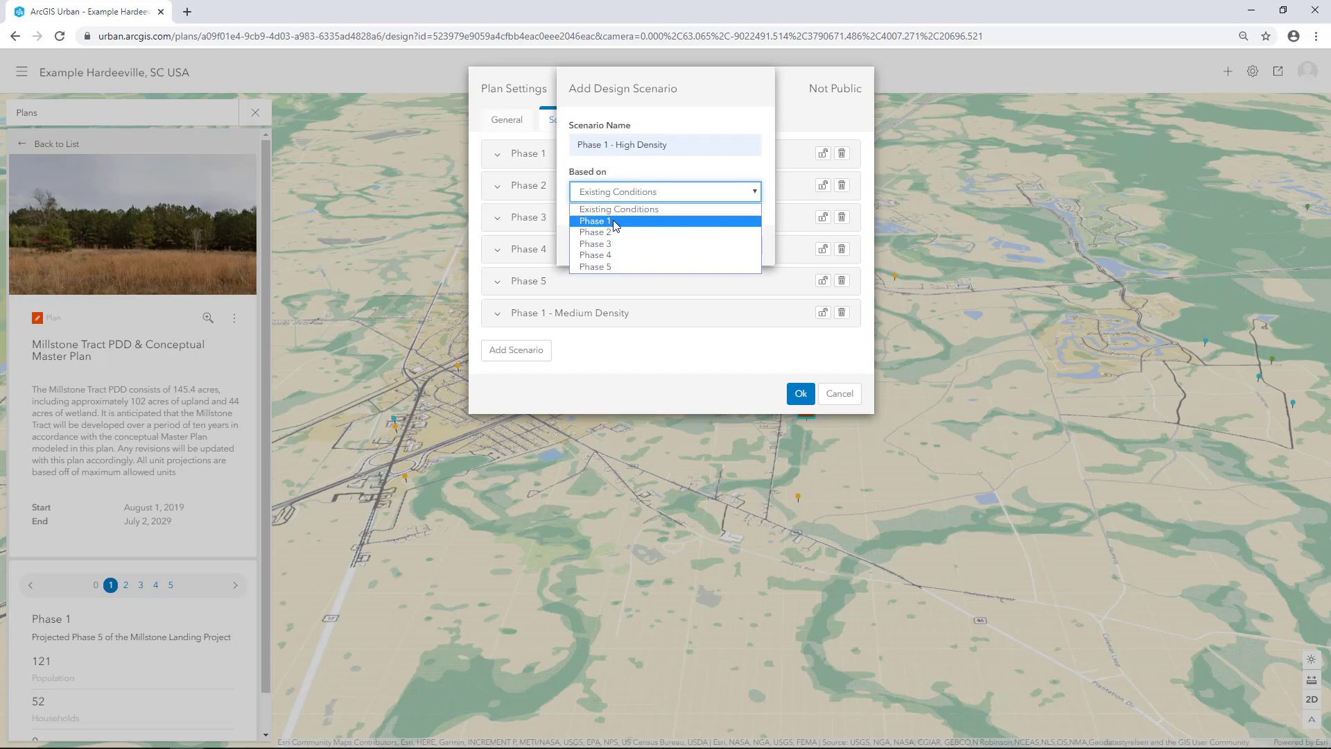
click(613, 221)
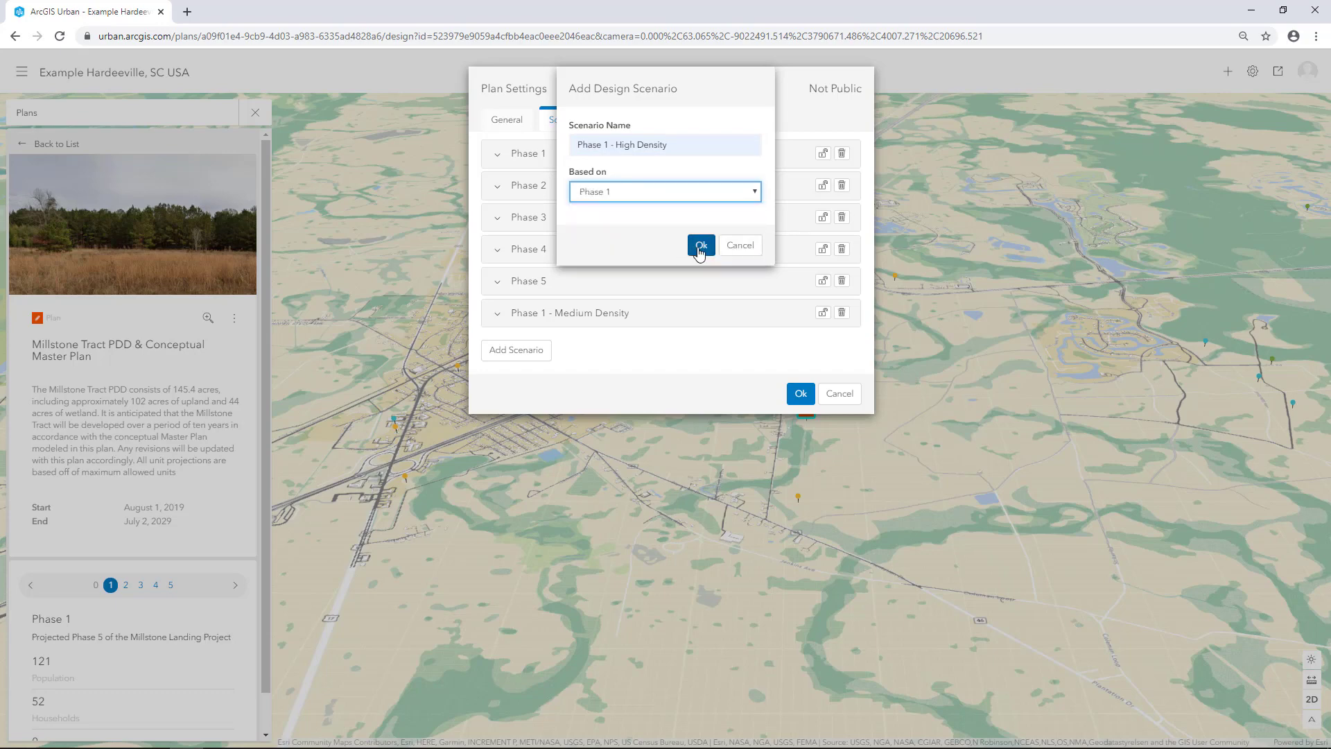
click(701, 246)
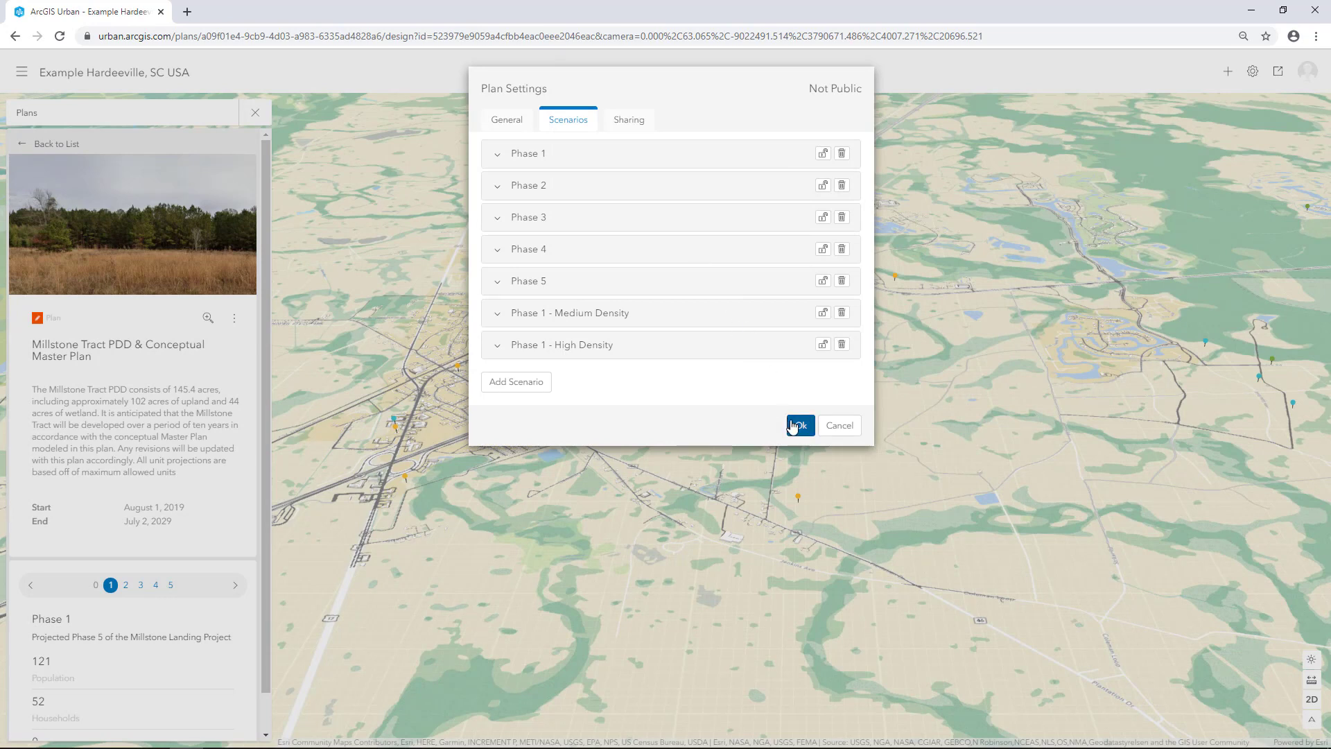
click(800, 424)
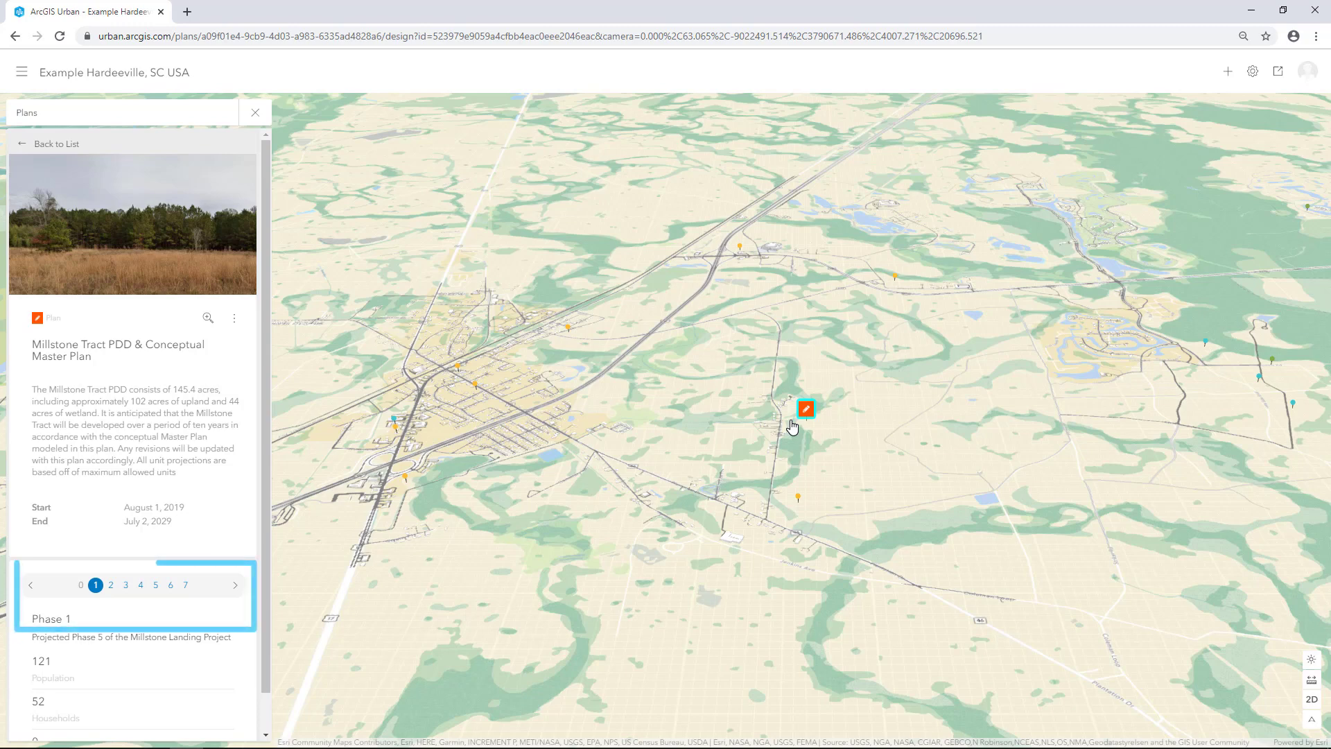
Select the Phase 1 - High Density scenario and open the plan for editing.
click(169, 588)
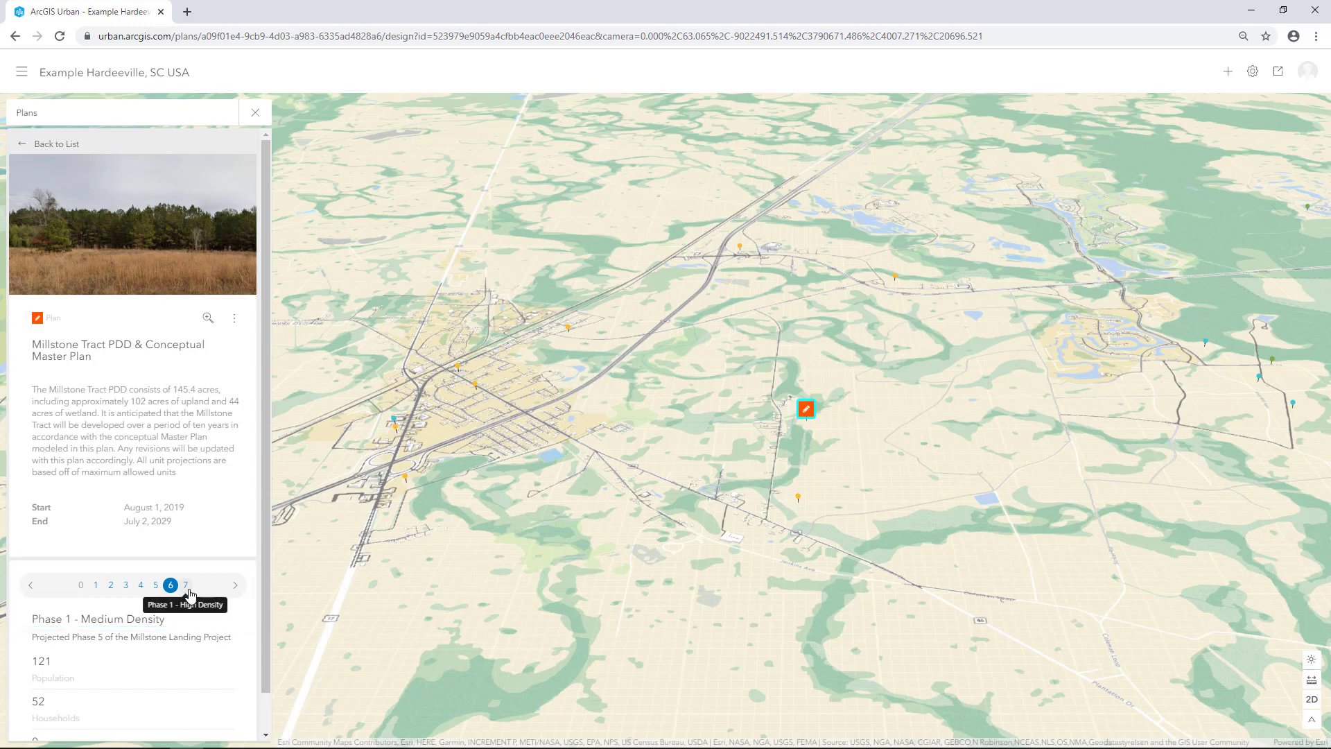
click(186, 586)
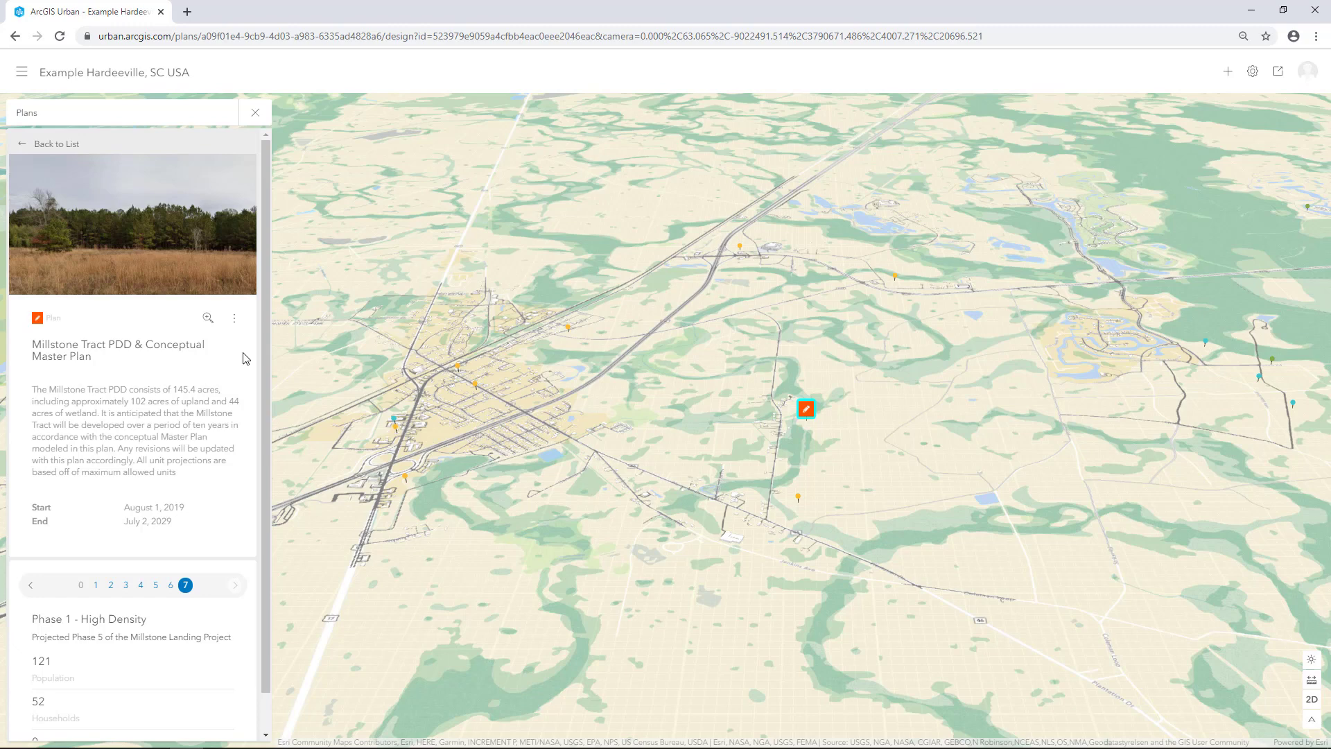
click(235, 319)
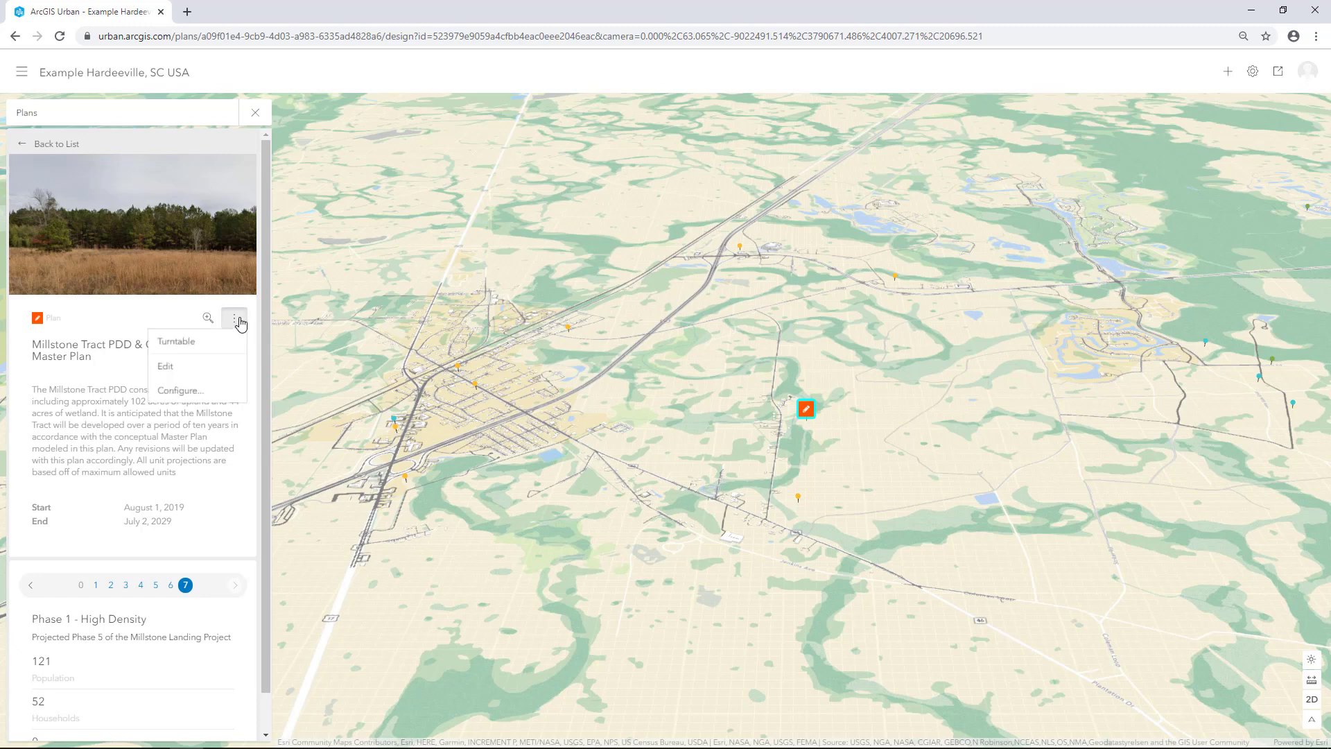
click(201, 368)
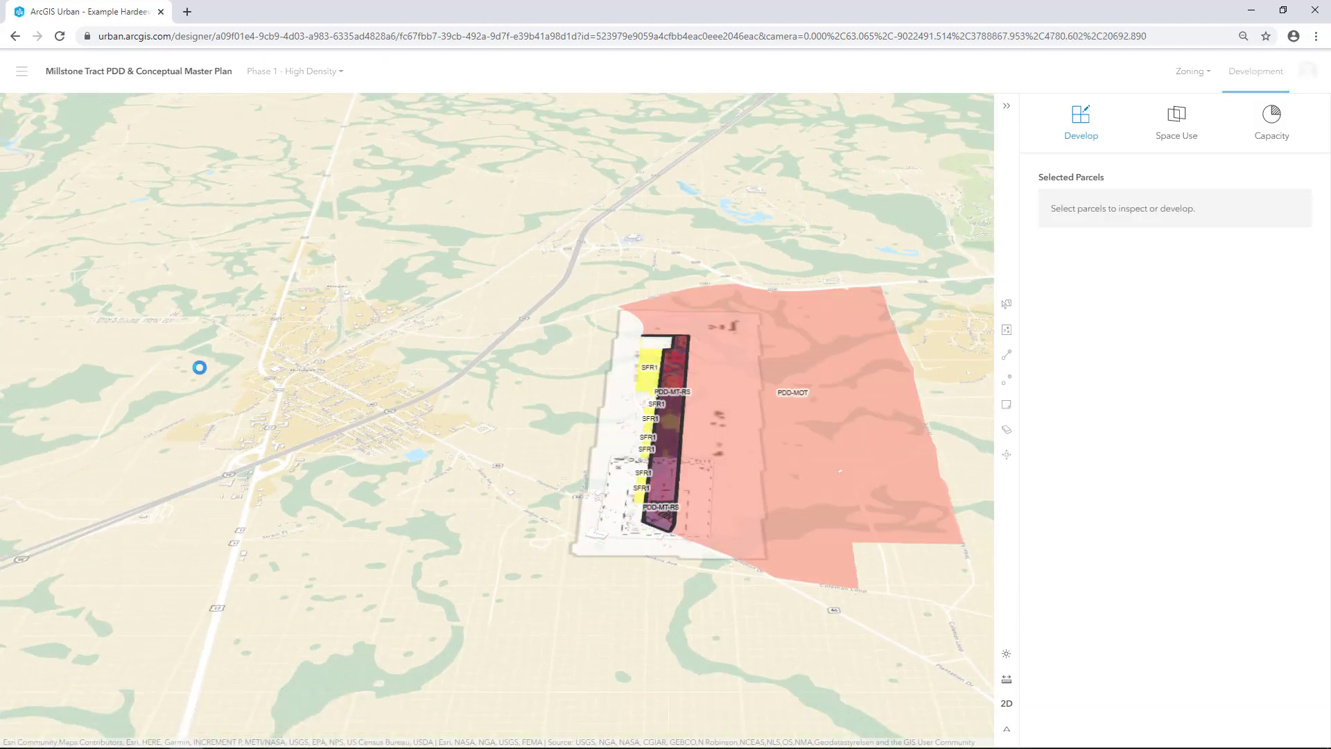
Hide the zoning envelopes in the plan's 3D scene.
click(18, 76)
click(39, 265)
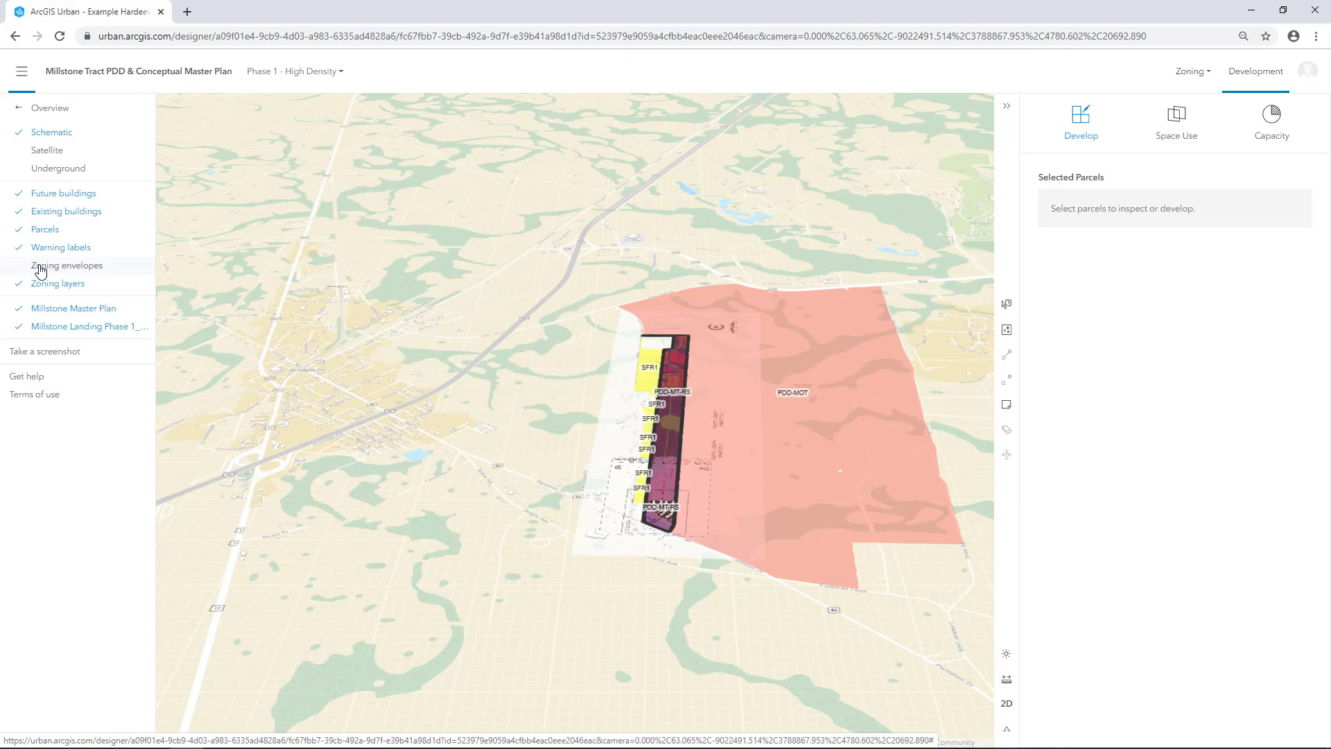
click(22, 71)
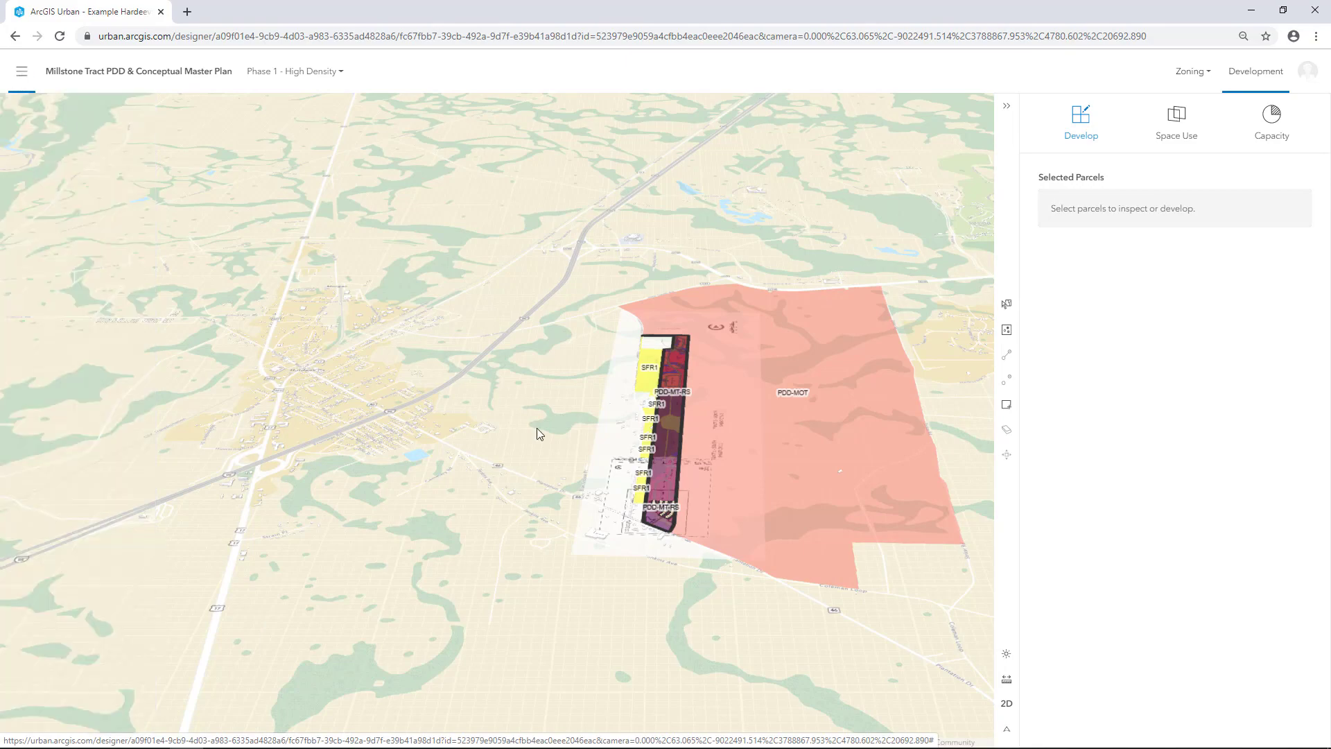
Open the full list of space use types for managing them.
scroll(676, 546, up, 10)
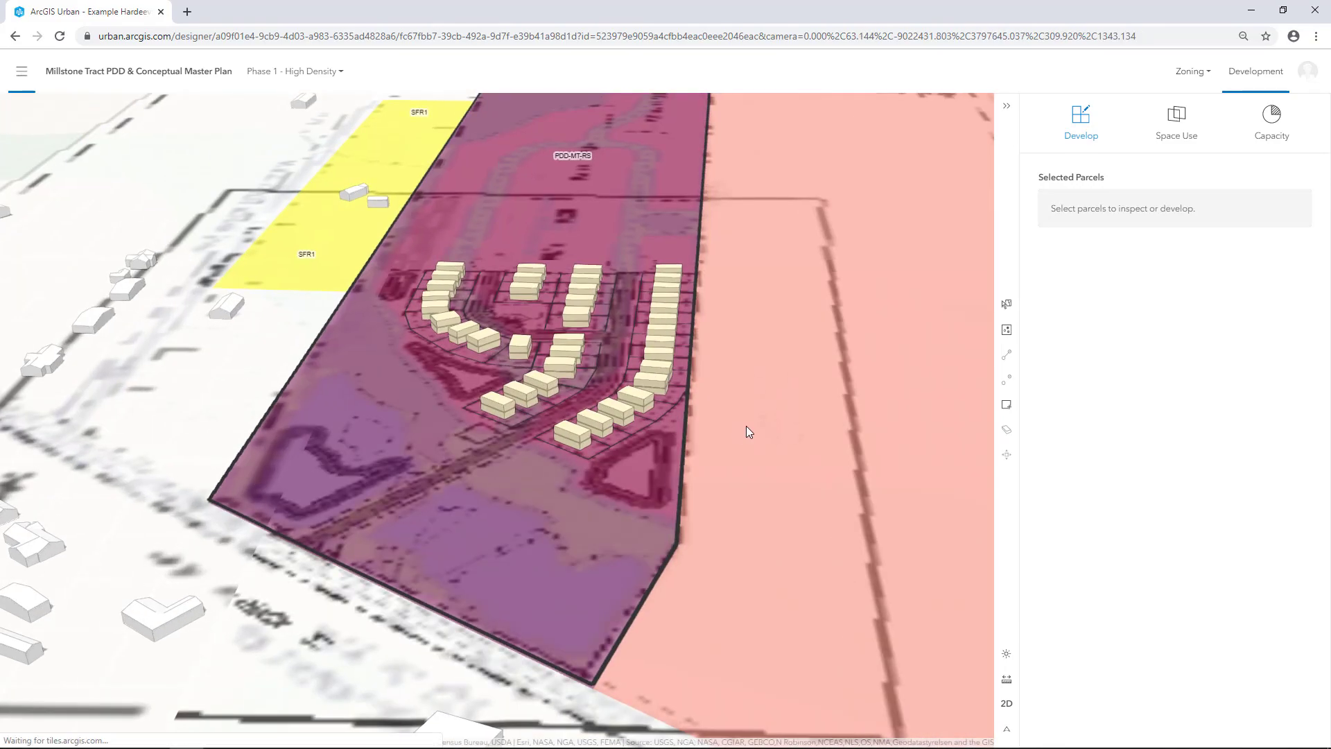
scroll(747, 435, up, 10)
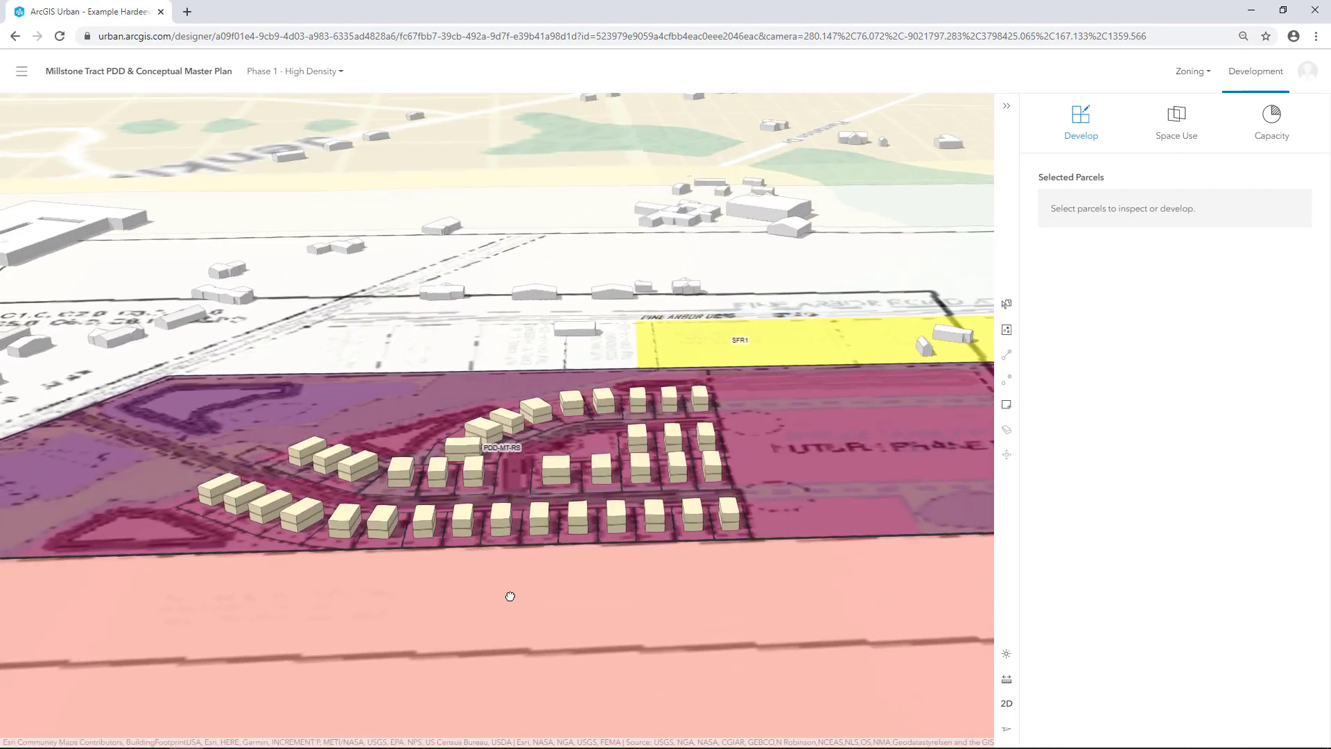
scroll(666, 547, down, 5)
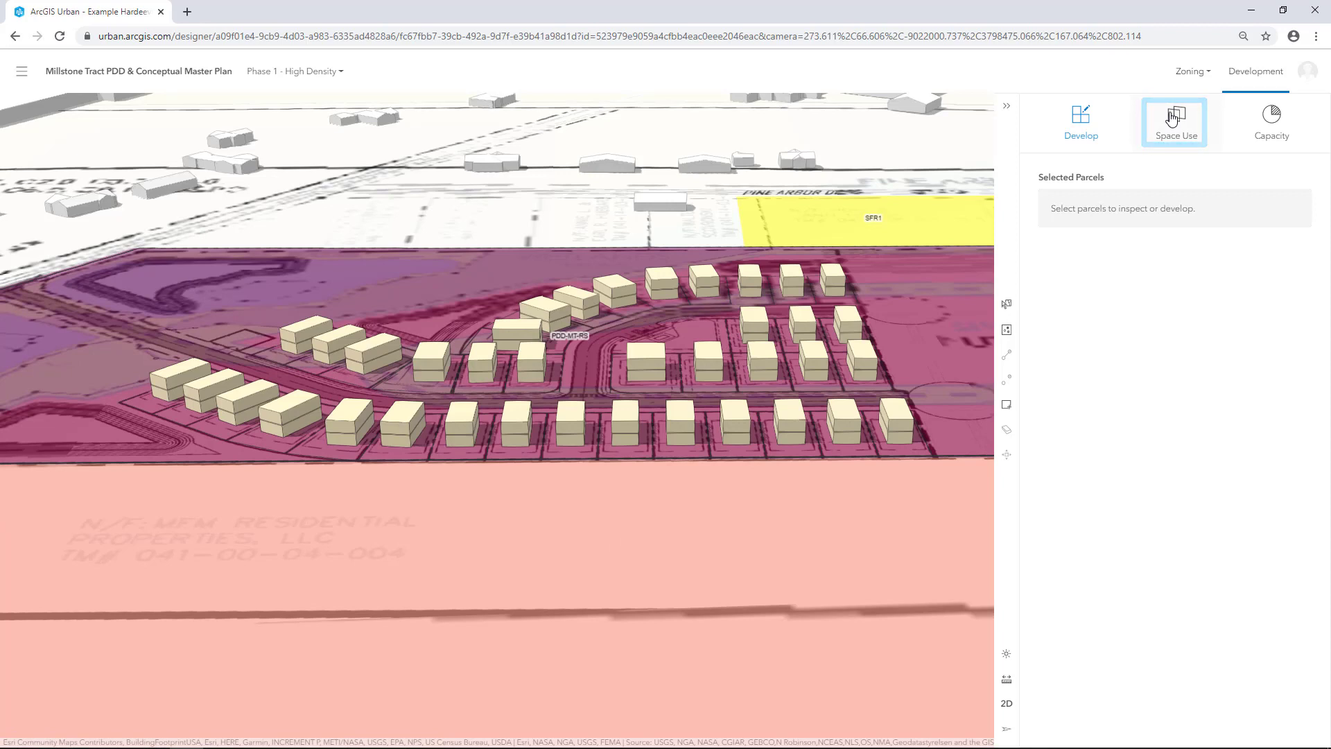
click(1171, 118)
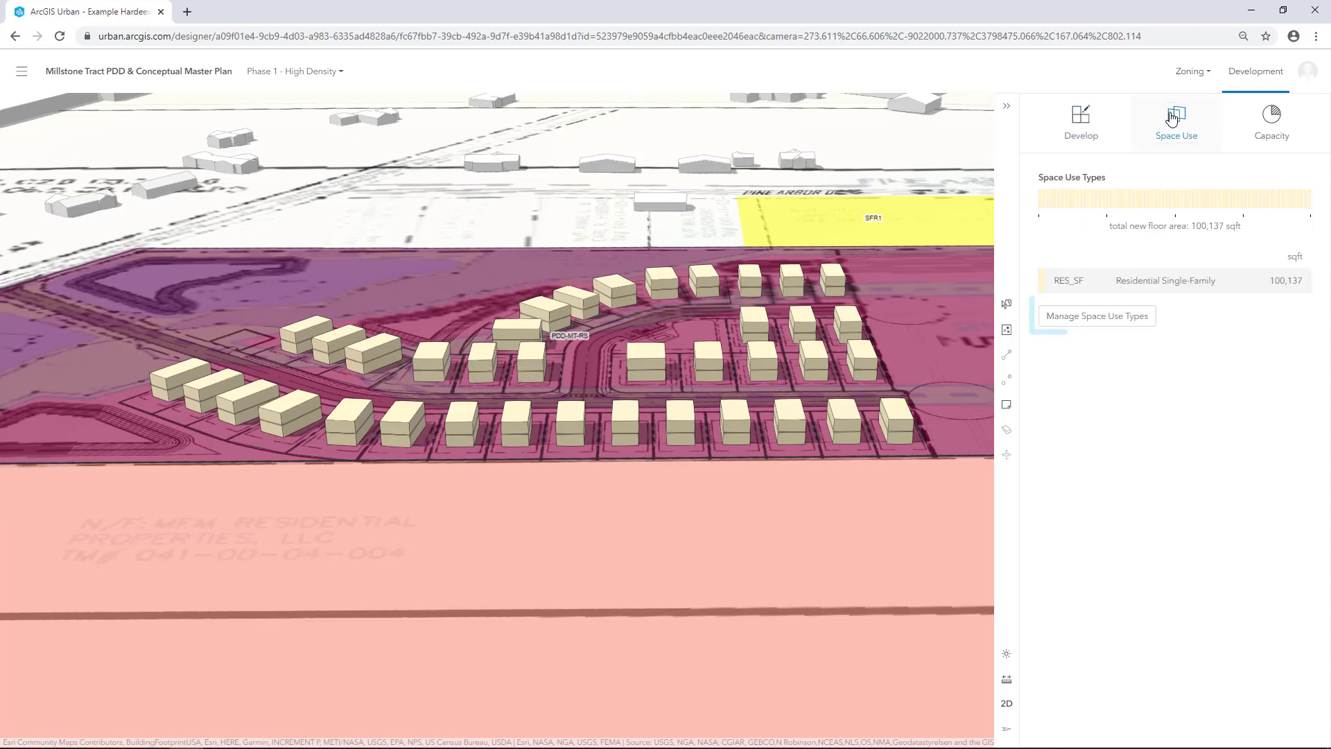
click(1121, 320)
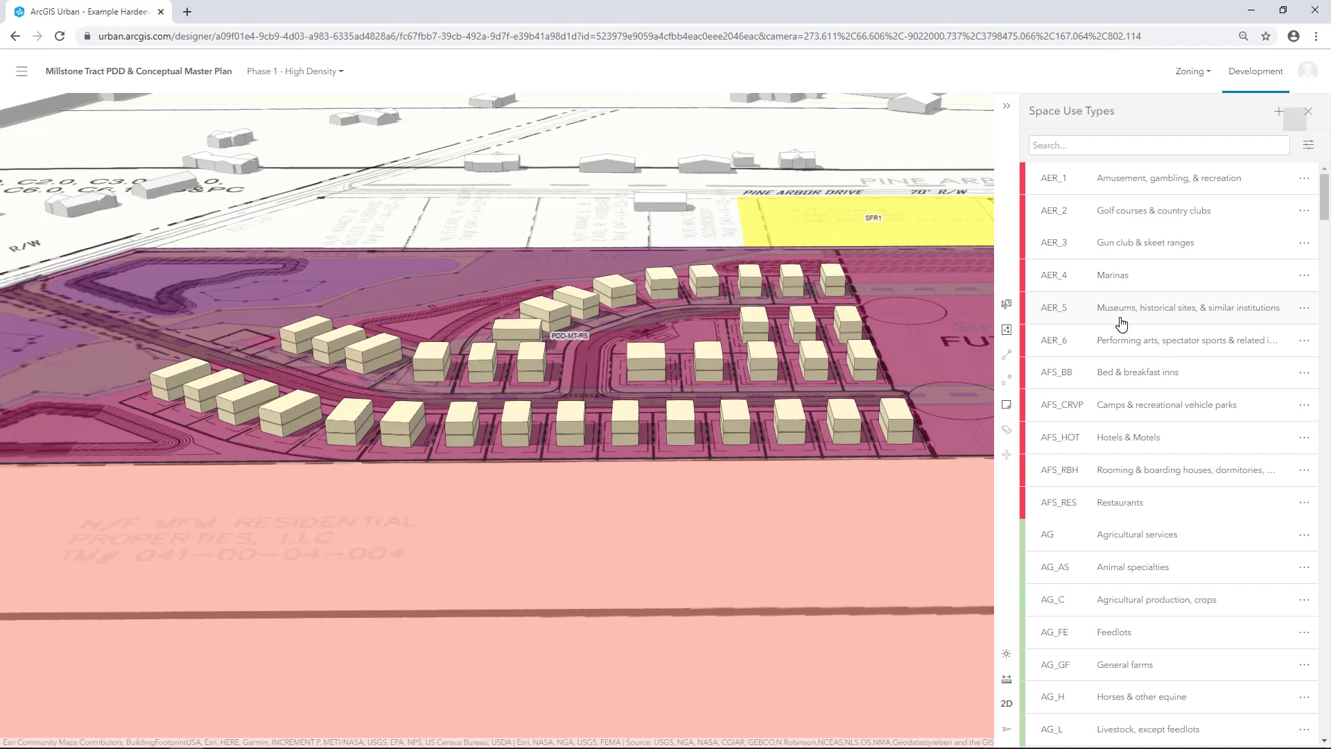
Define a new space use type with label RES_MD, description "Residential Medium Density" and color #FFE699.
click(1281, 116)
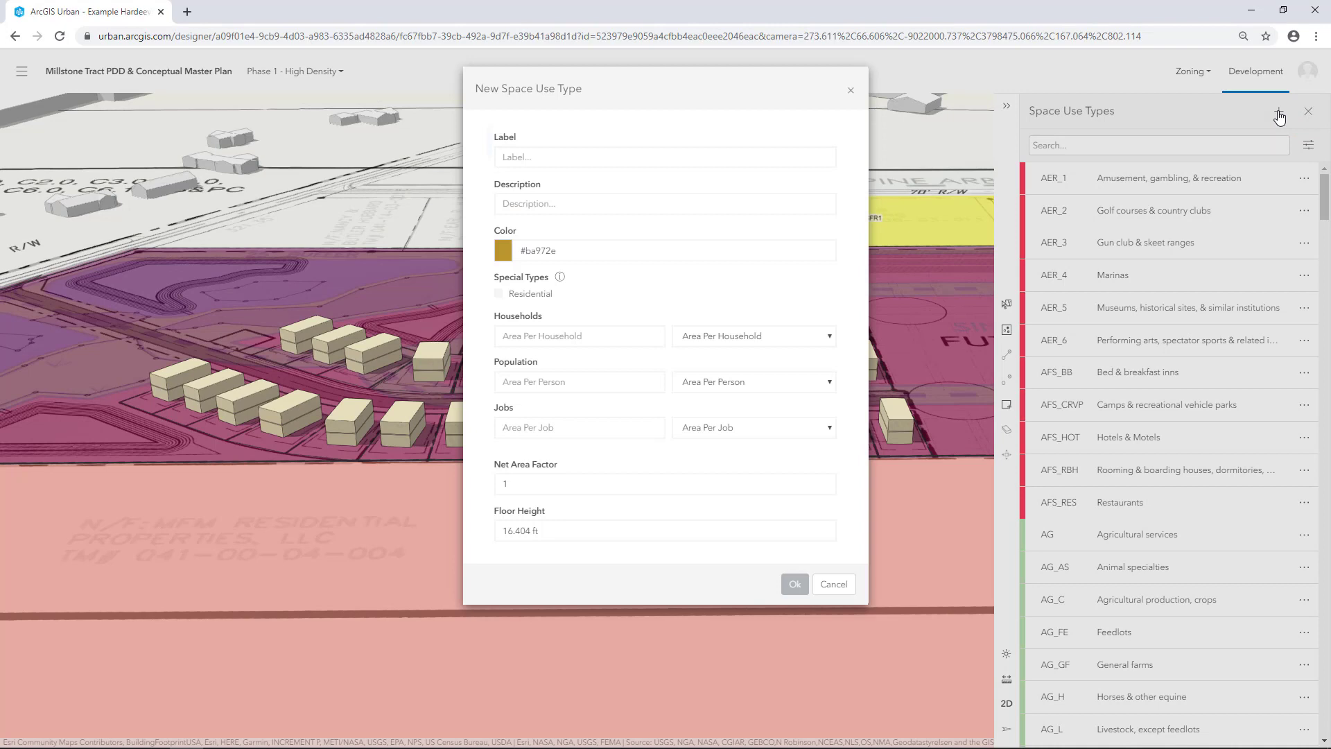
click(618, 158)
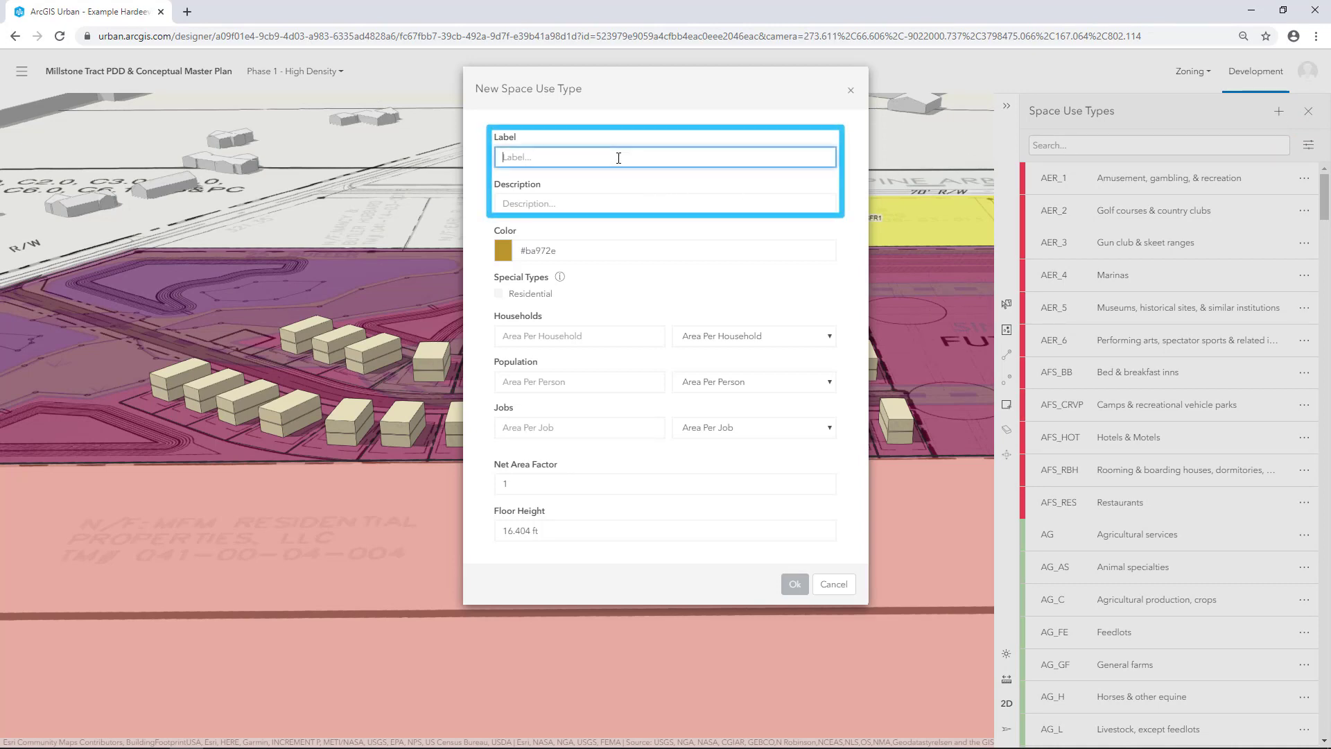
text(RES)
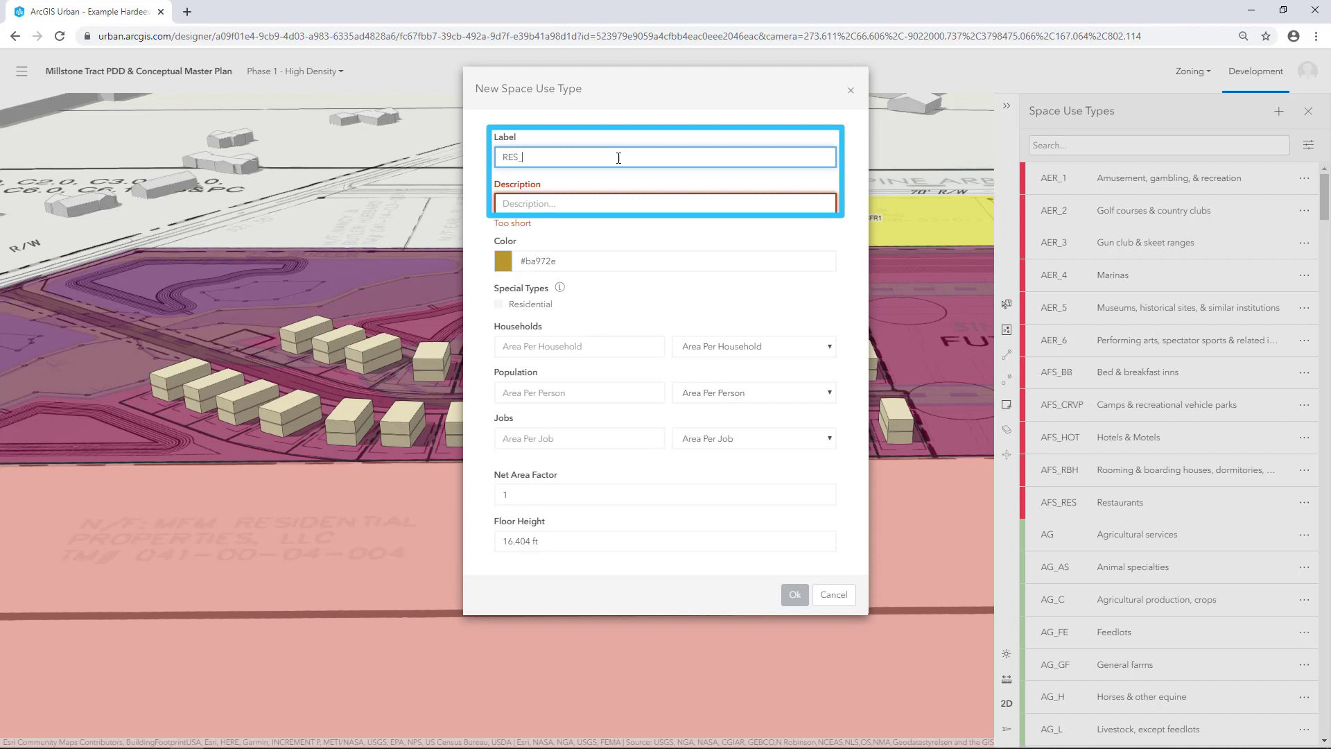
text(_MD)
click(561, 202)
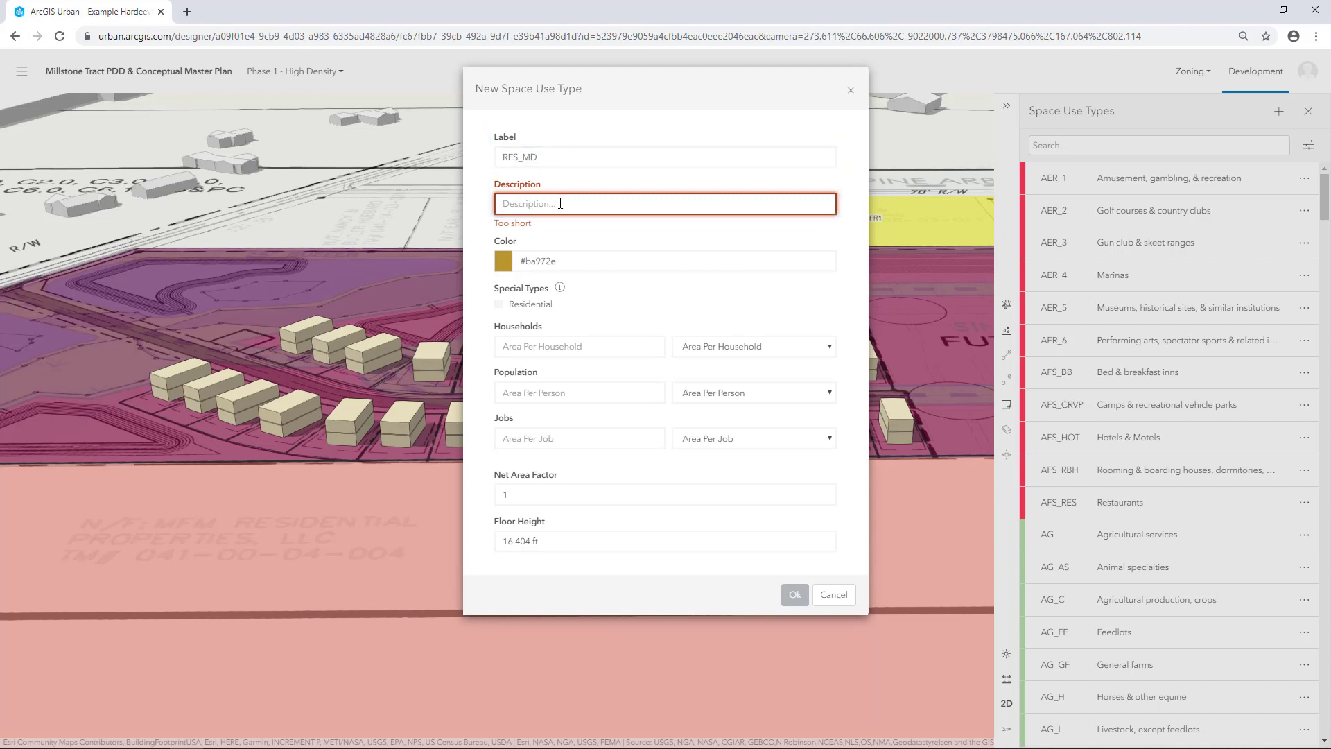
text(Resid)
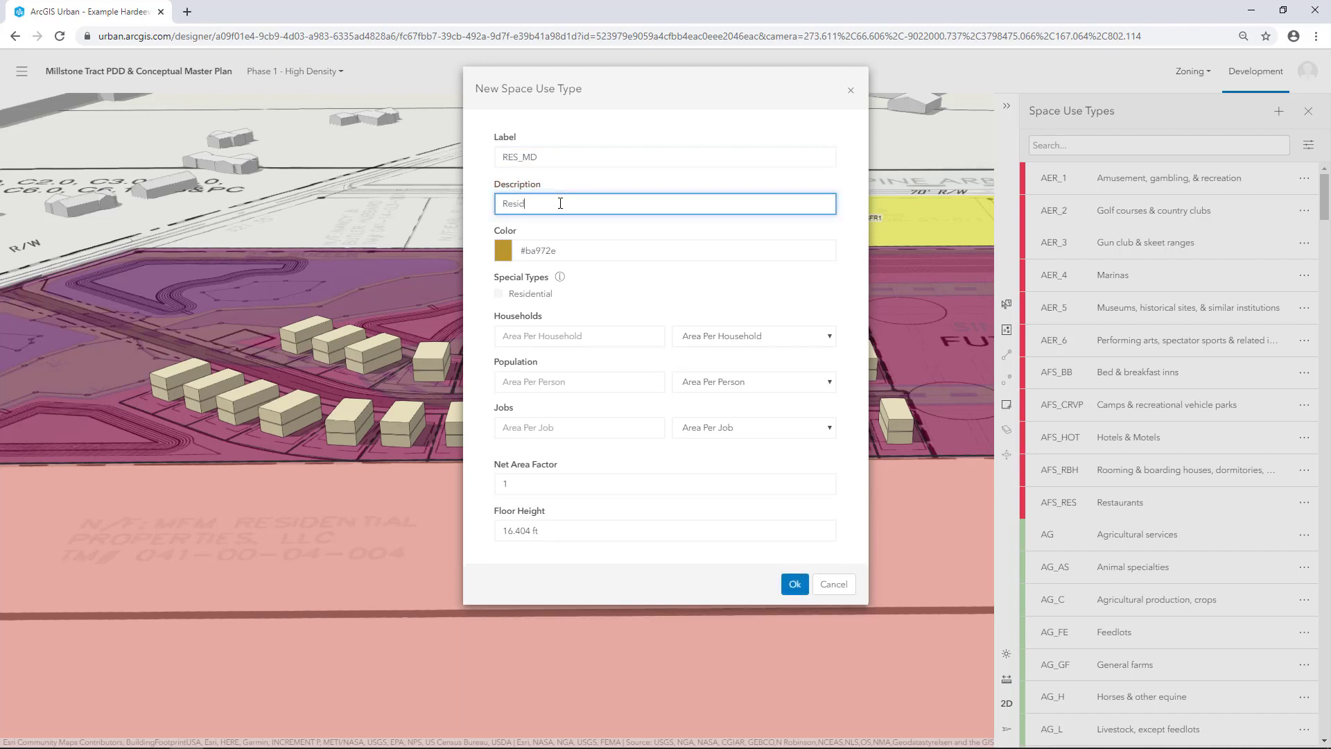
text(ential Medium Density)
drag(558, 250, 521, 247)
text(#FFE699)
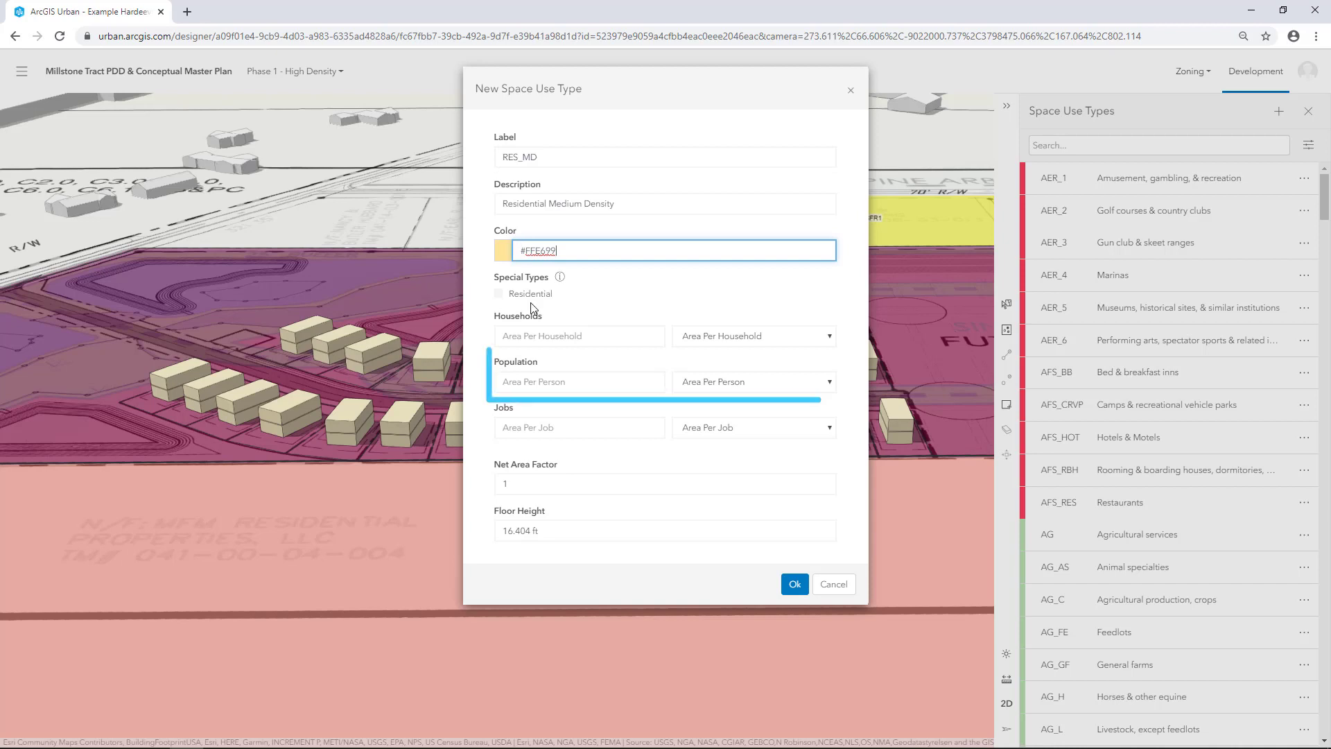
Set the population value of the RES_MD space use type to 645 area per person and save the type.
click(533, 381)
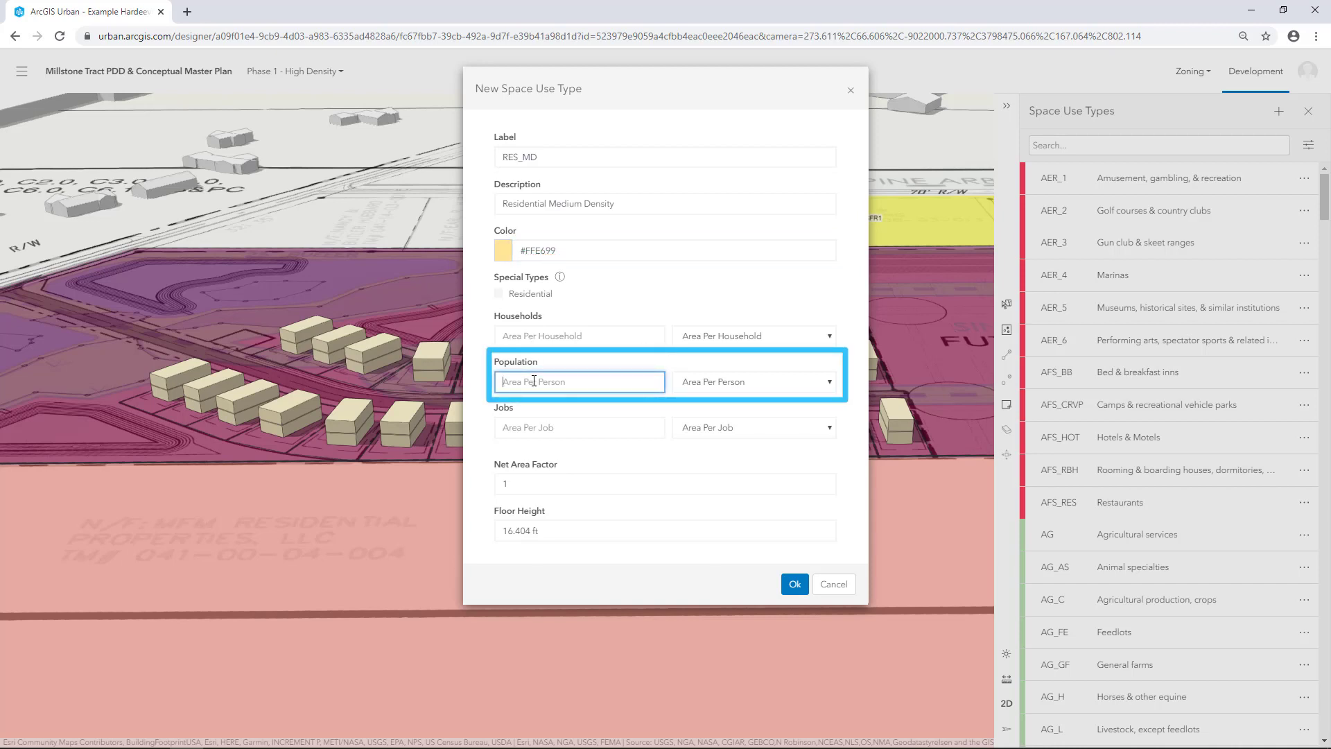
text(645)
click(792, 584)
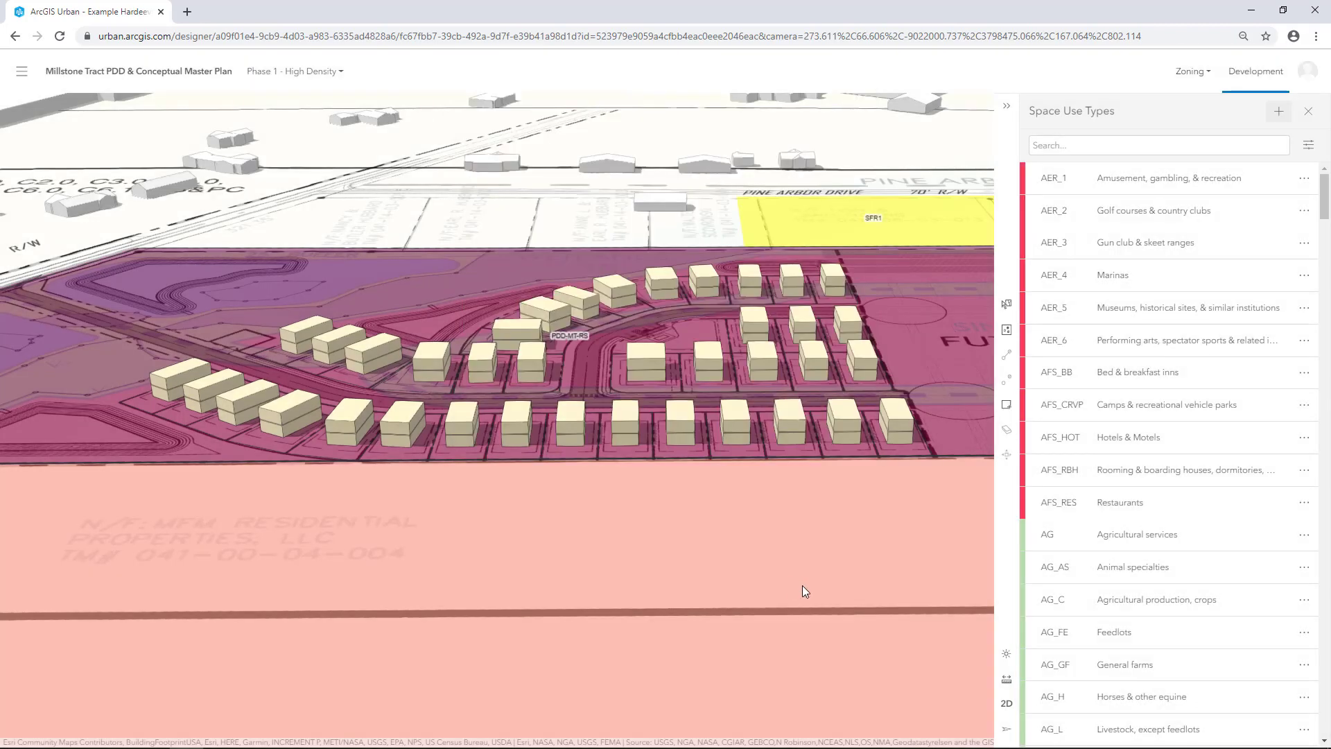
Create a space use type with label RES_HD, description "Residential High Density" and a population value of 430 area per person.
click(1274, 119)
click(577, 156)
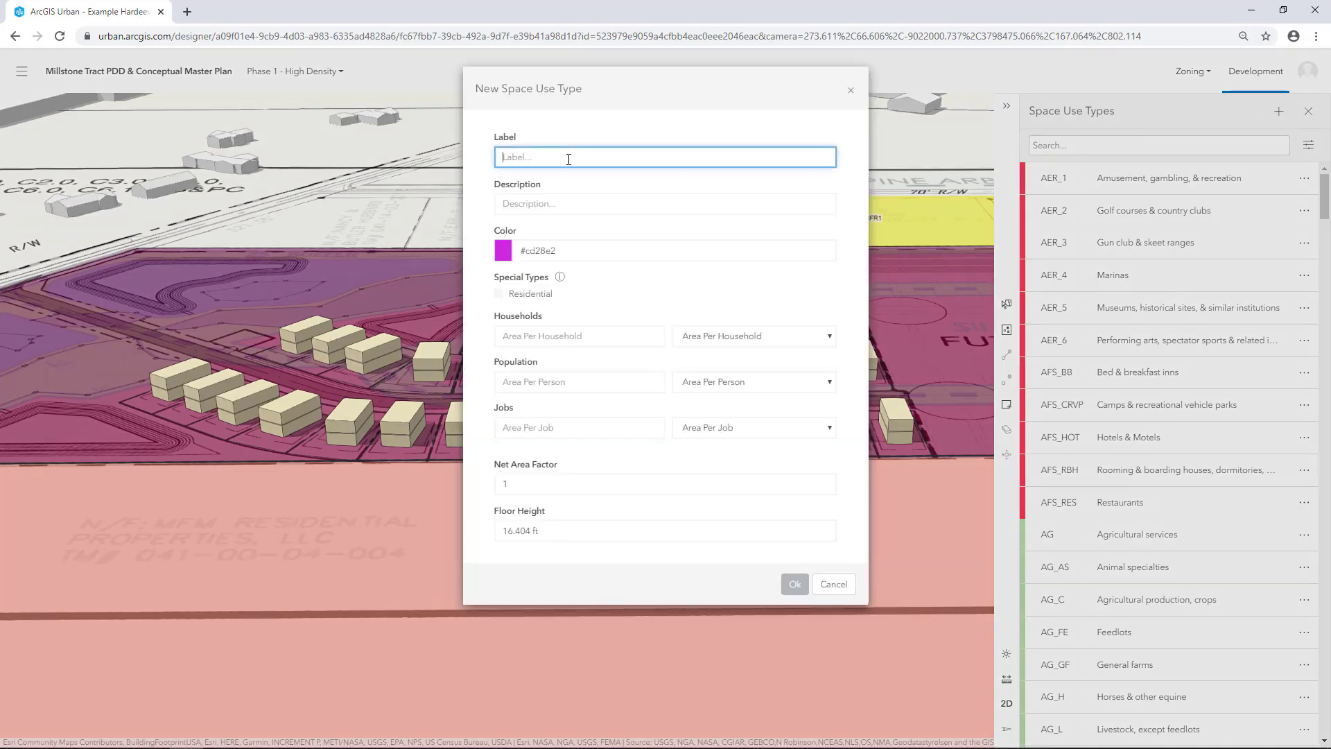
text(RES_HD)
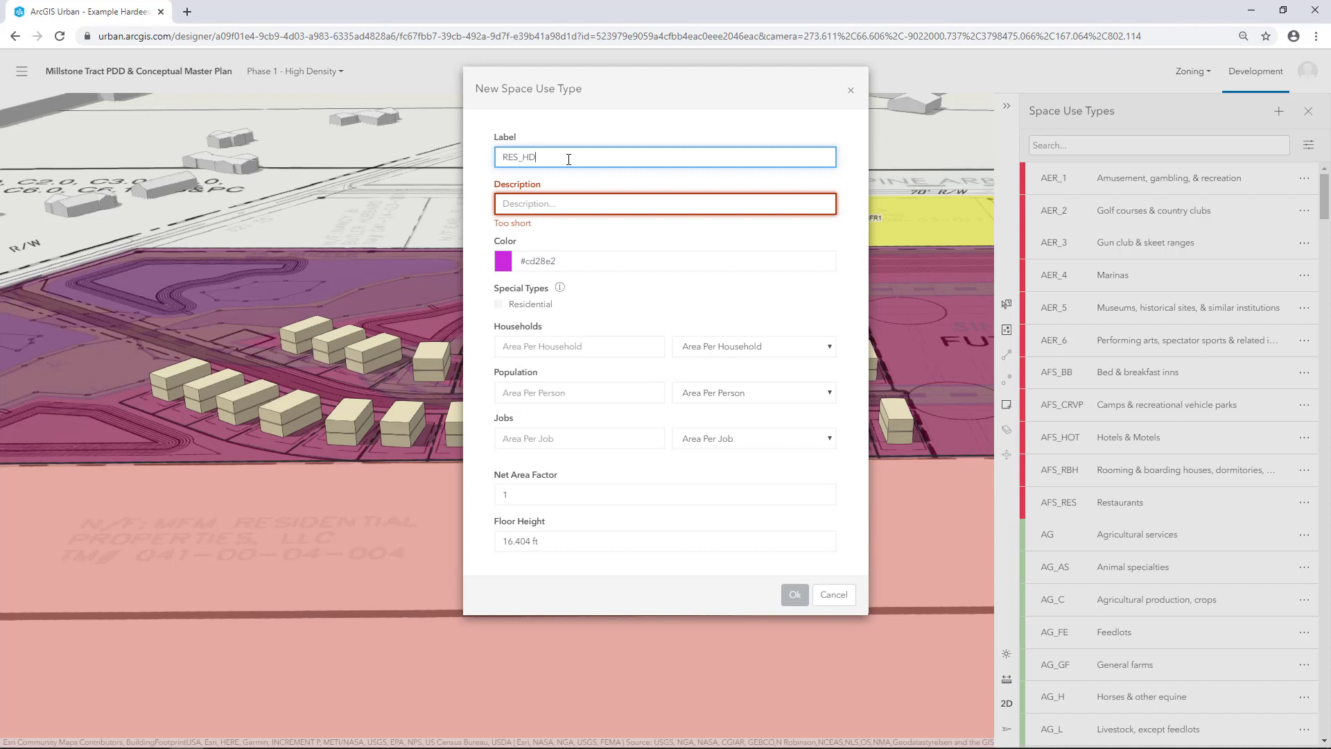
click(547, 203)
text(Resi)
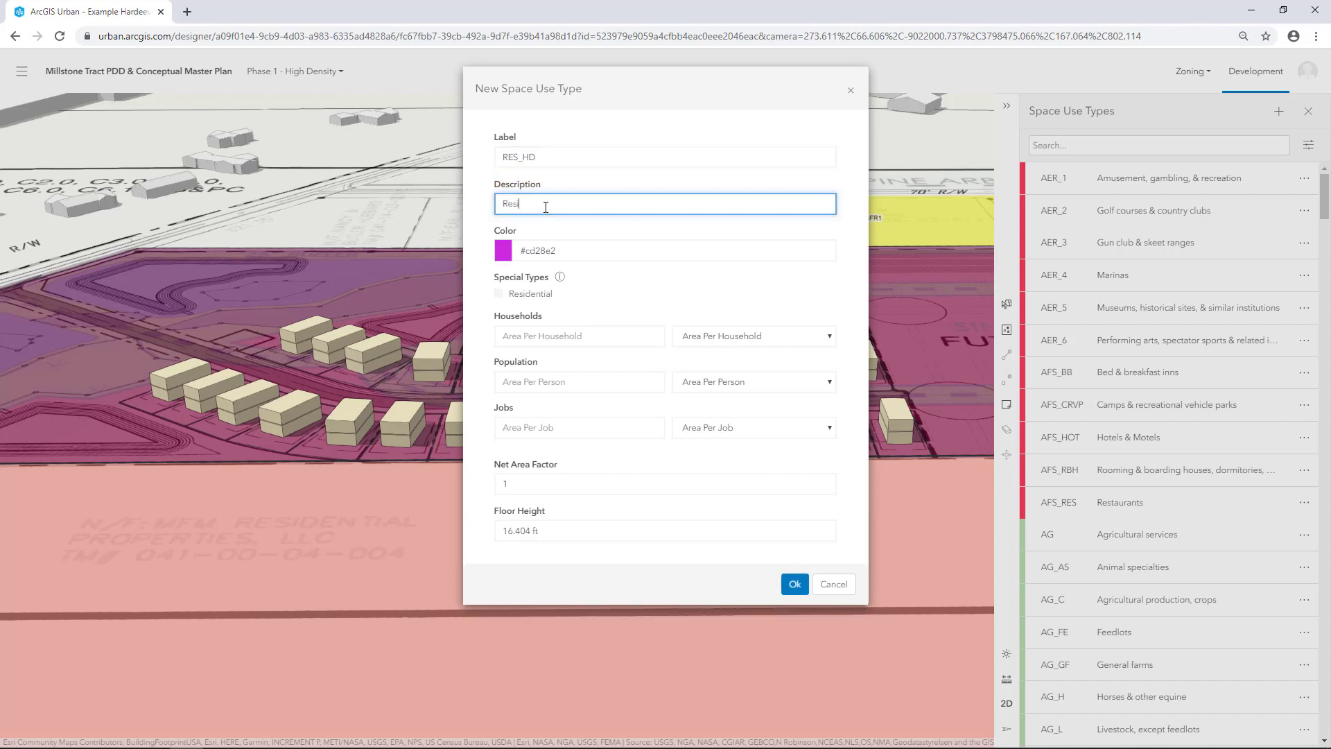
text(dential High Density)
click(531, 382)
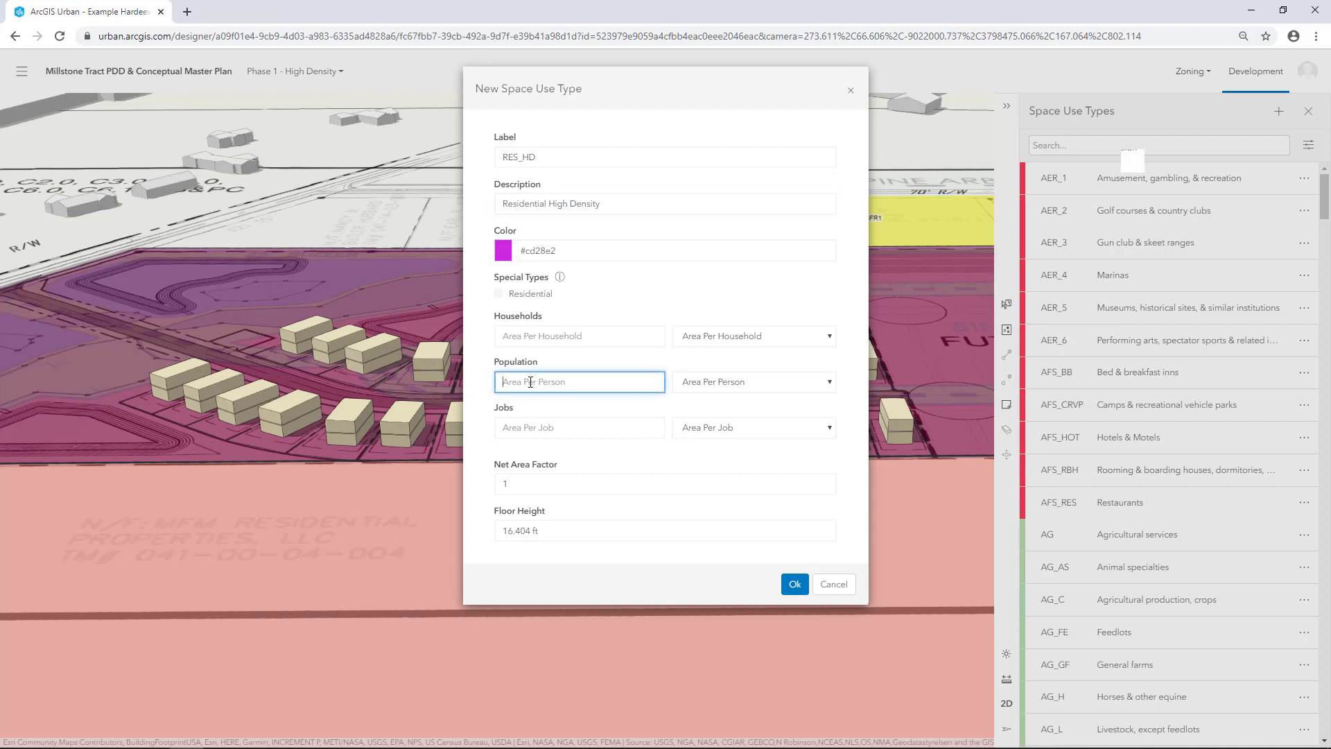
text(430)
click(796, 588)
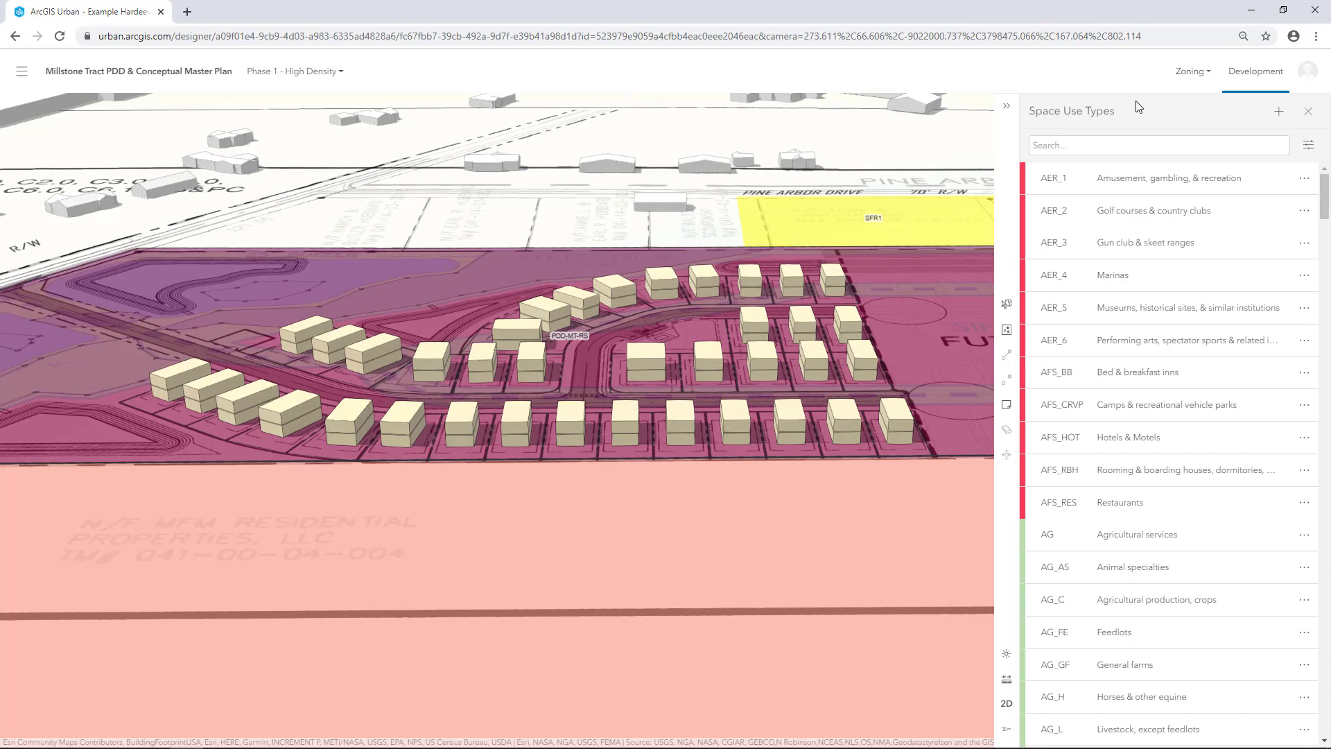
Switch to the Phase 1 - Medium Density scenario and select all the Phase 1 residential parcels with a rectangular selection.
click(331, 85)
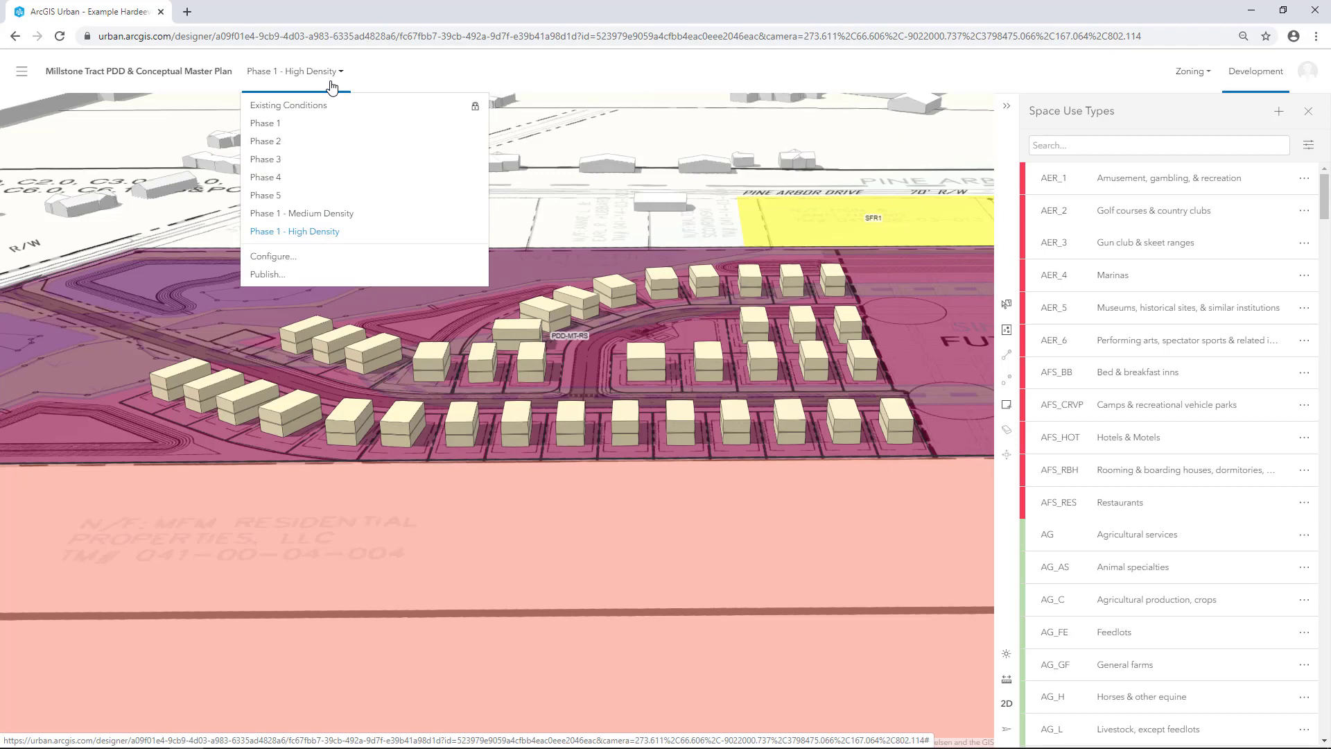
click(324, 215)
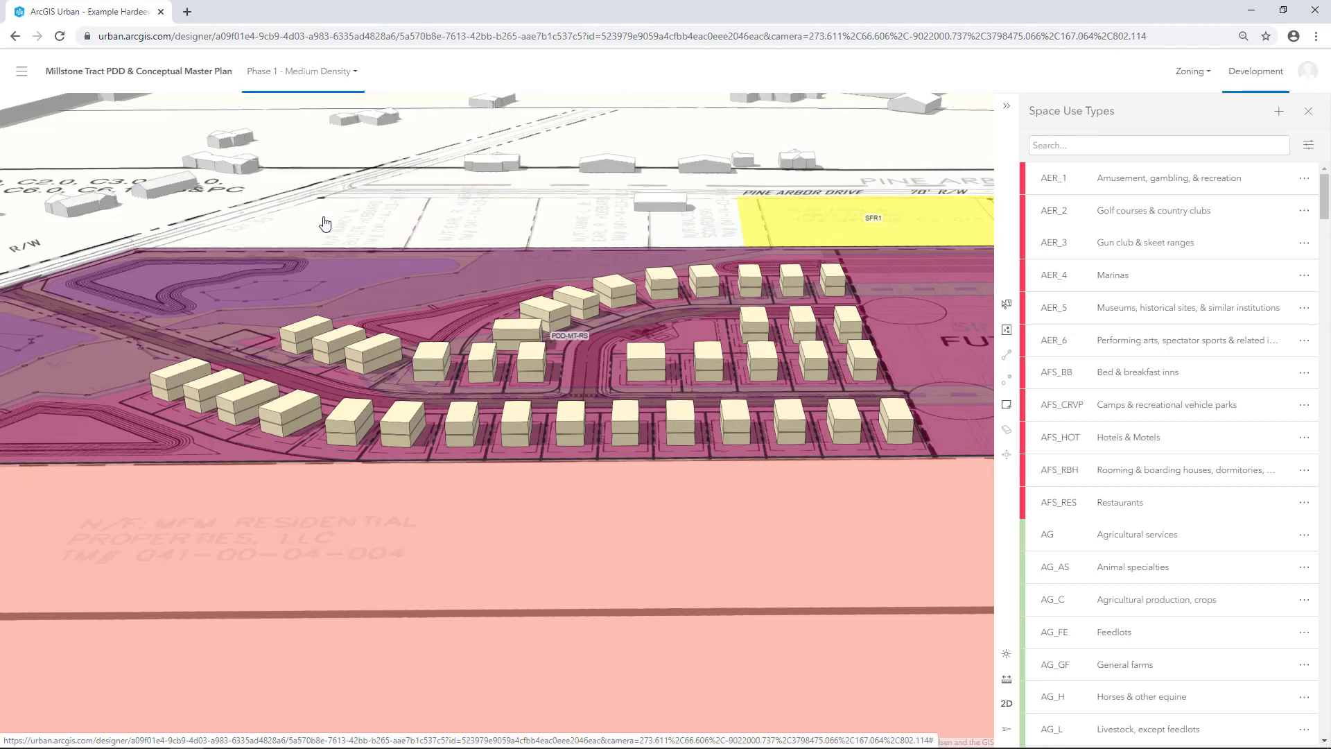
click(1007, 308)
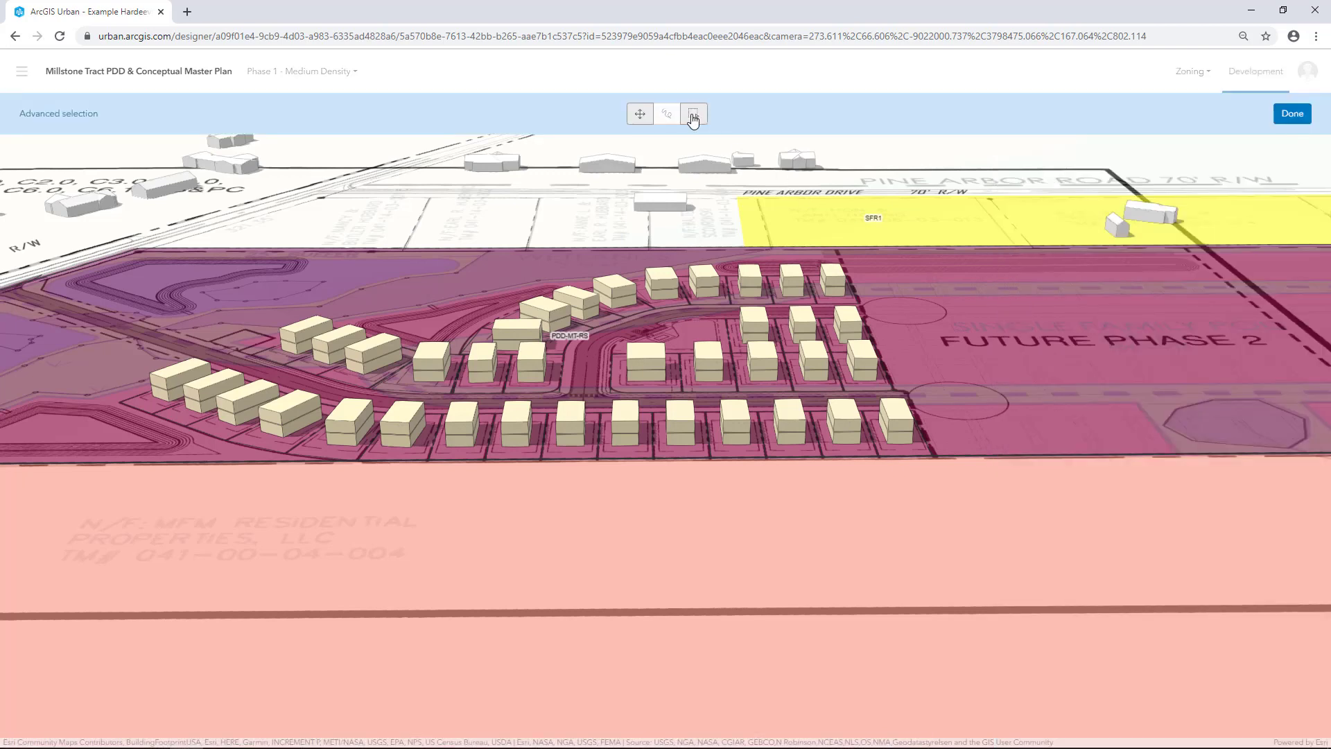
drag(1054, 514, 202, 256)
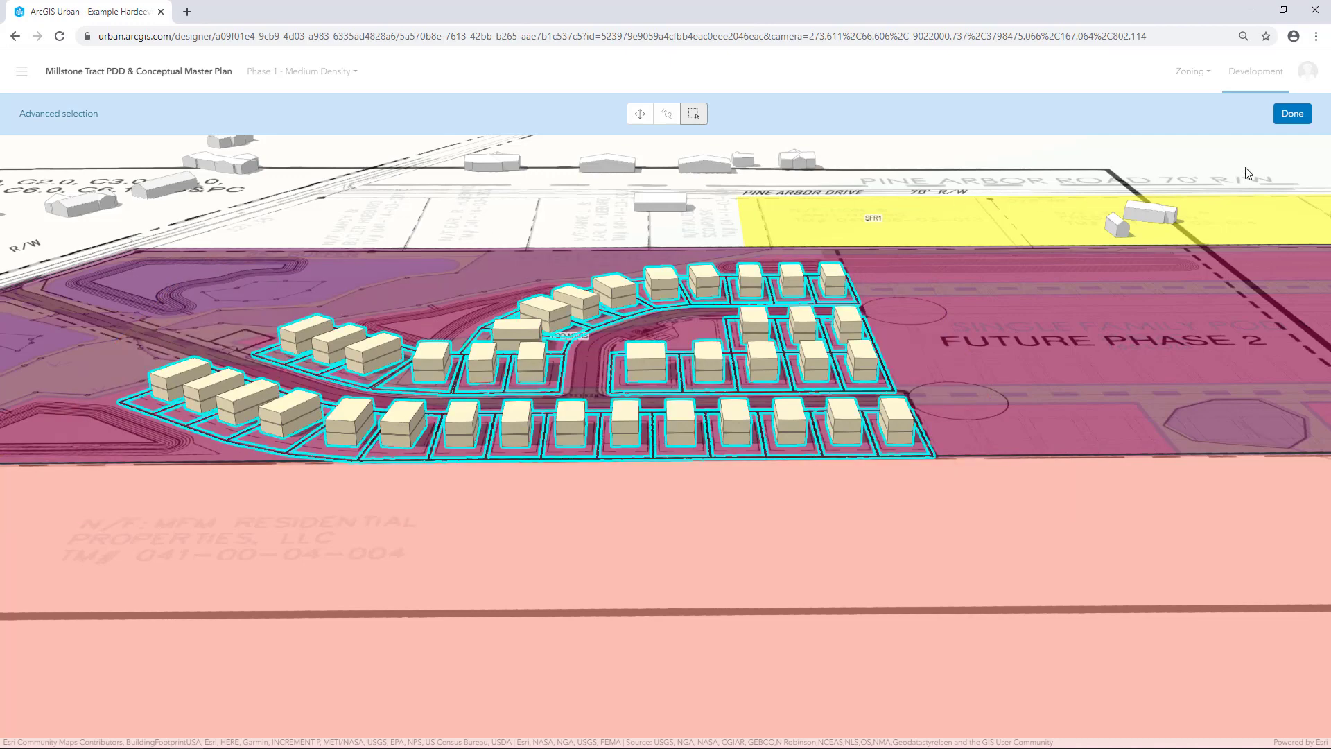
click(1293, 114)
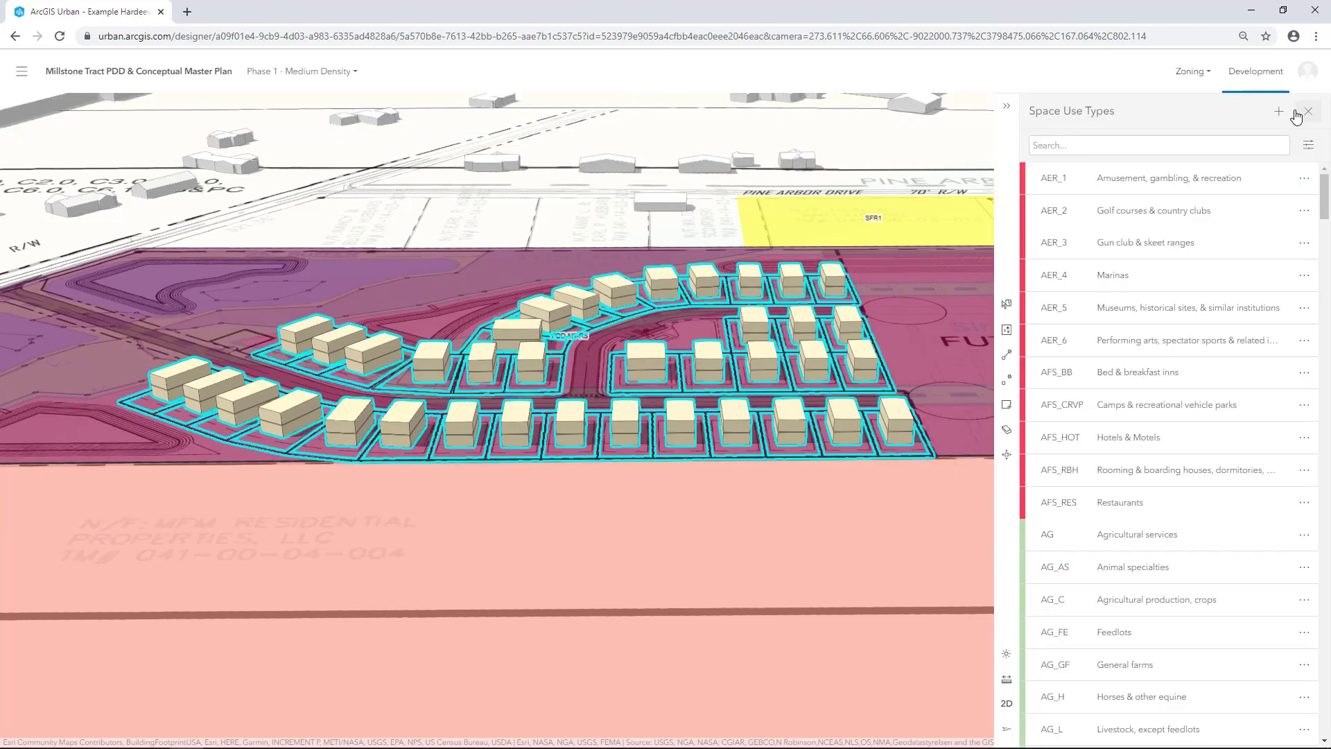
Close the space use types list and open the building type choices for the selected Single Family Residential parcels.
click(1312, 115)
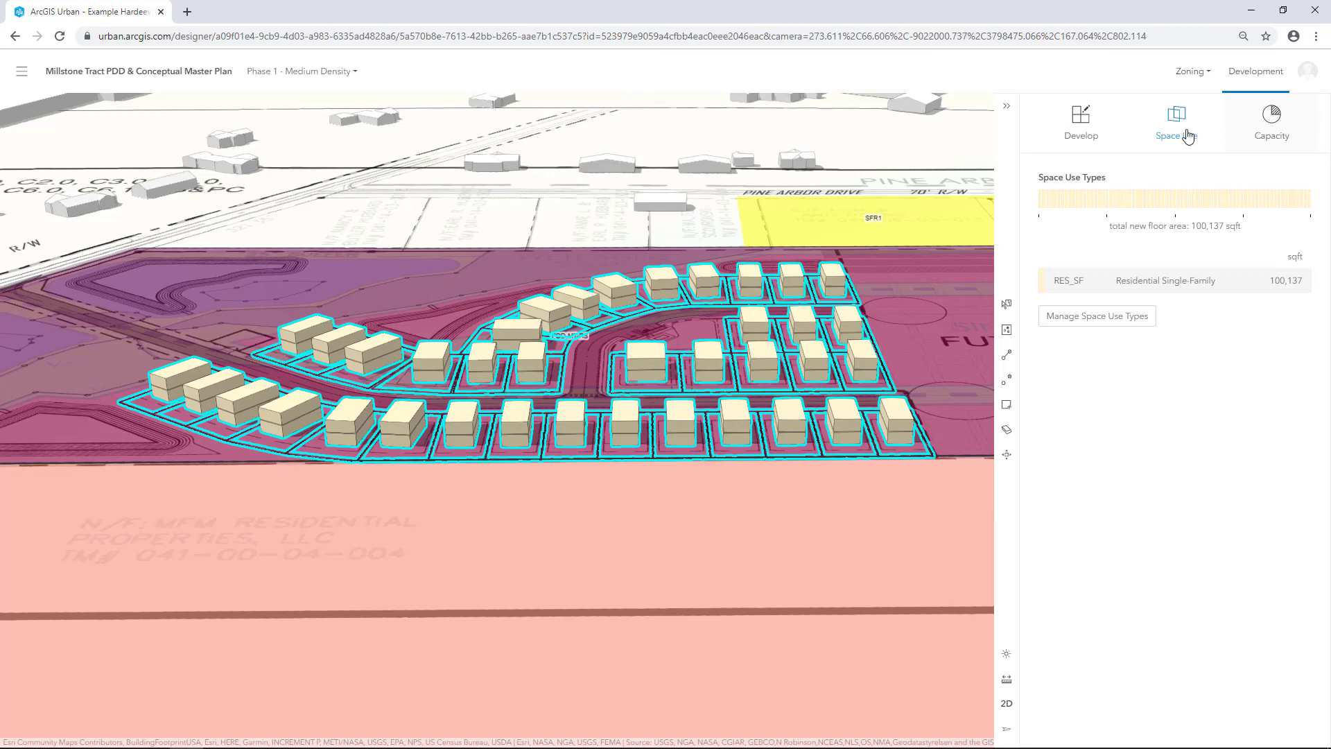
click(1085, 135)
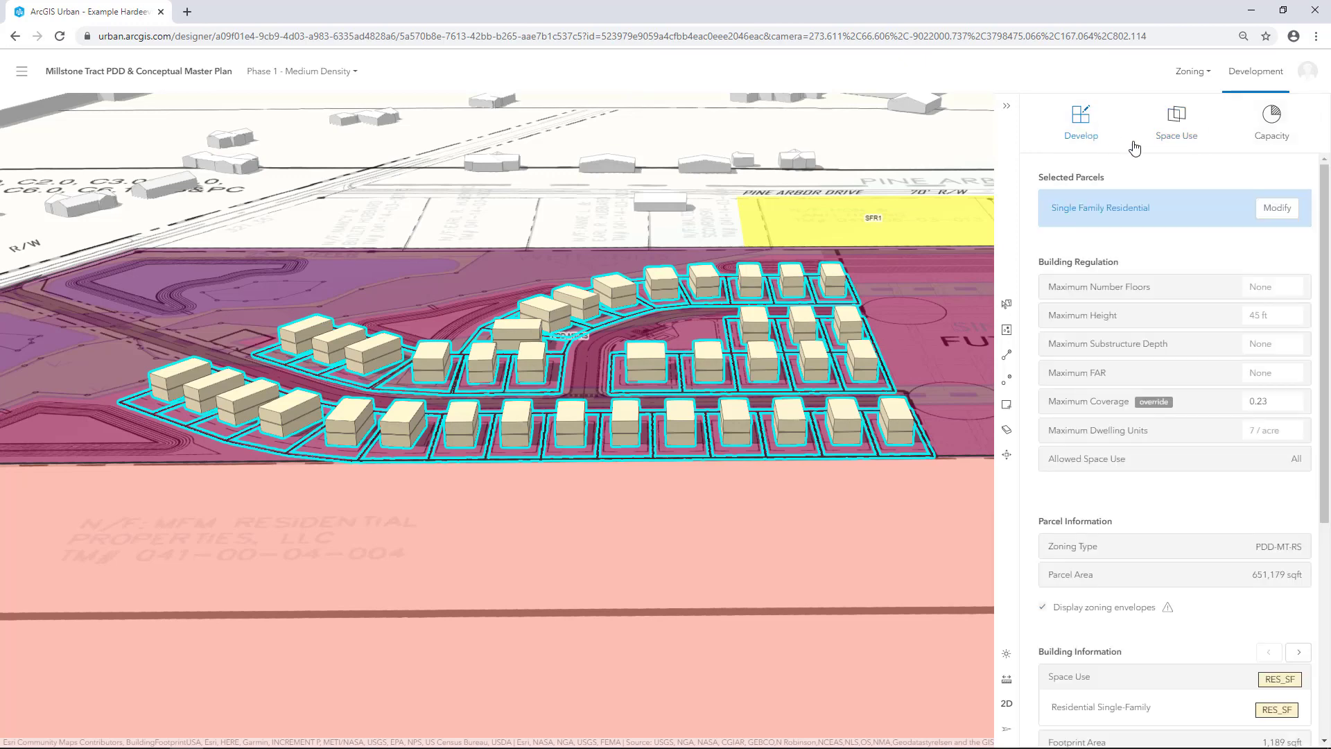
click(1272, 208)
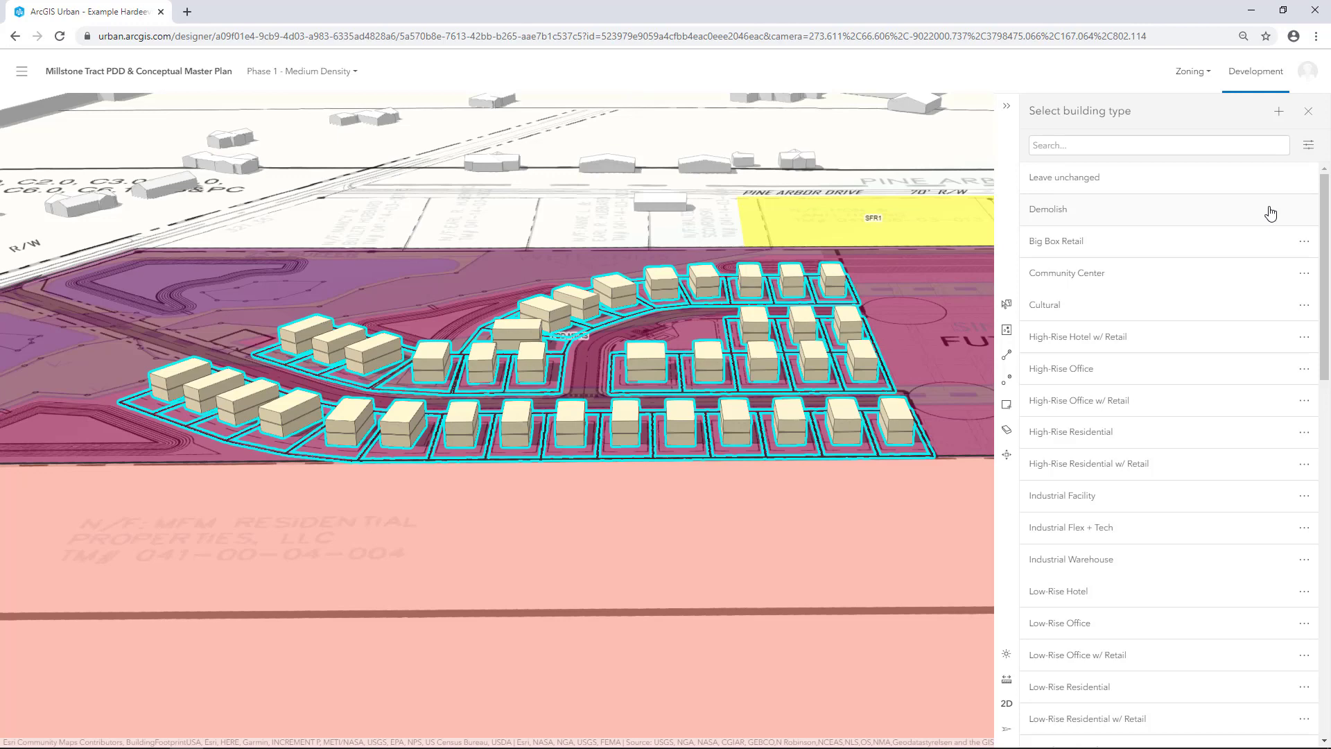
Start a new building type named "Single Family Residential Medium Density" and add a building part with the Residential Medium Density space use.
click(1279, 113)
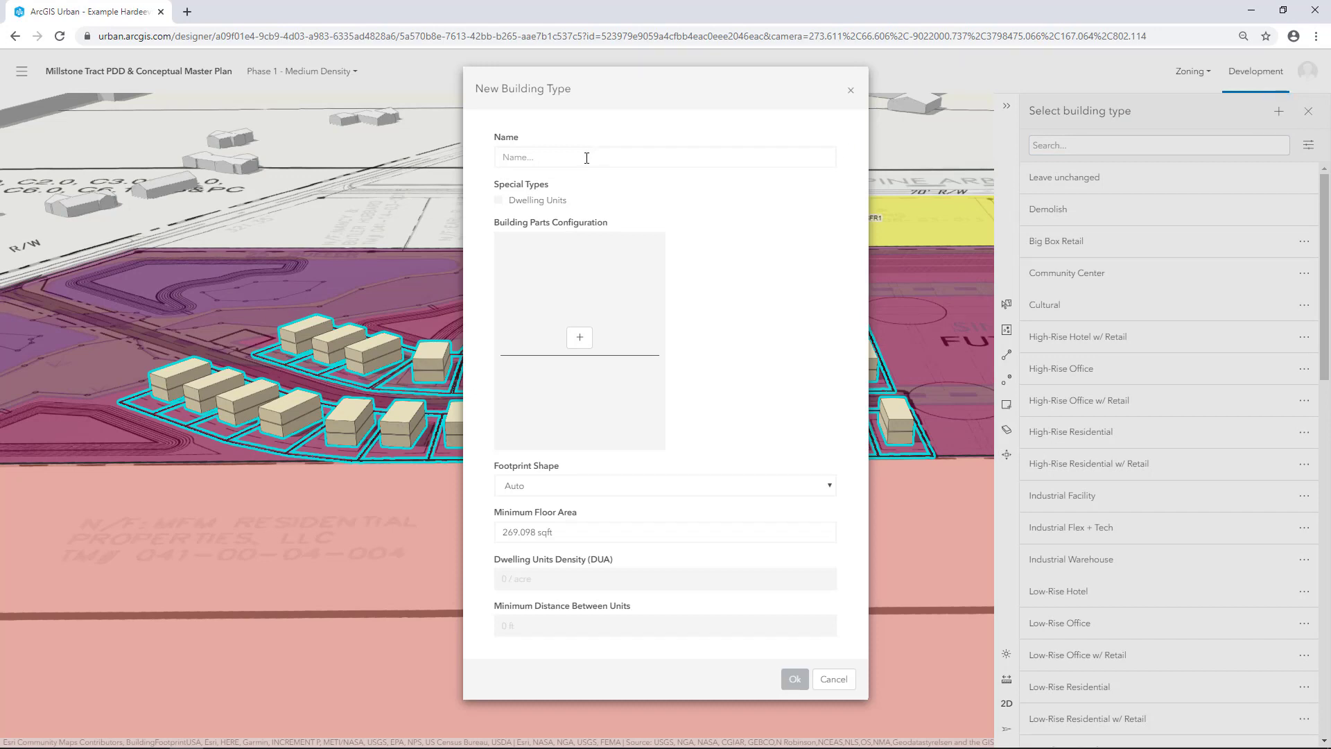
click(586, 158)
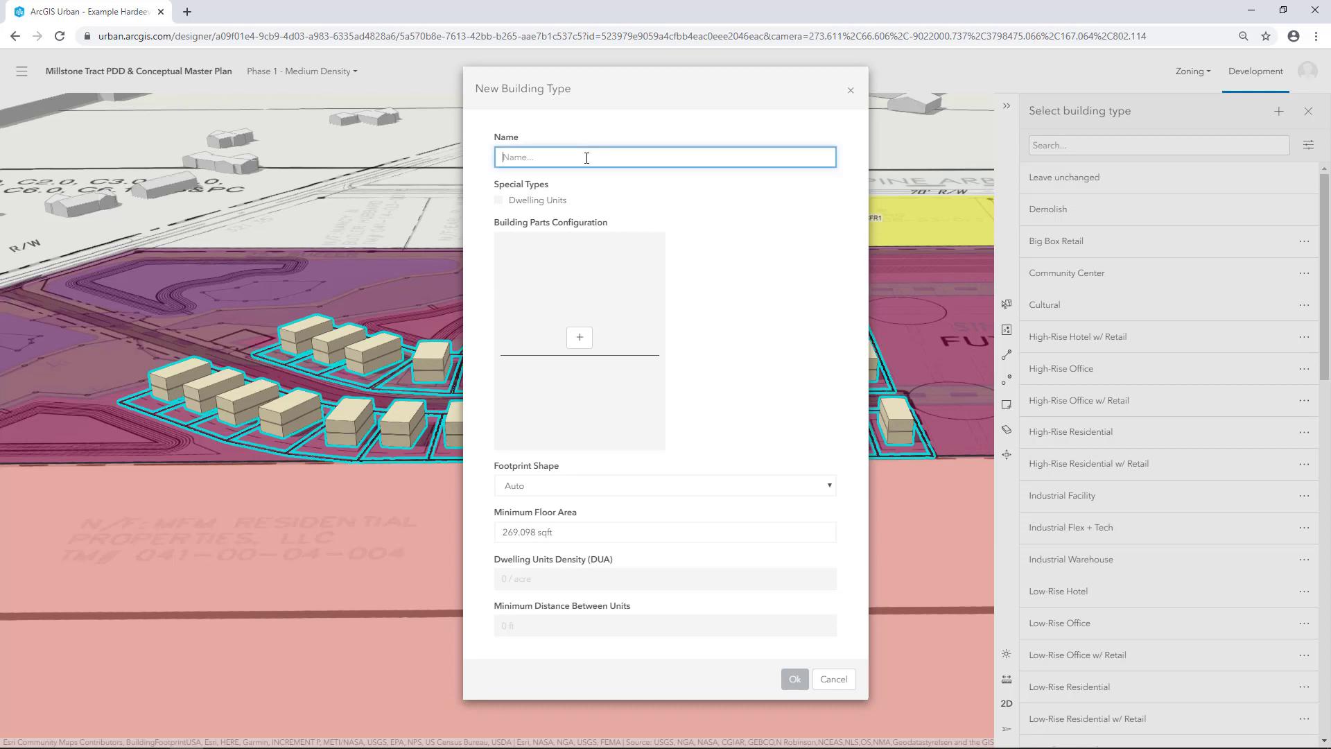
text(Single Family Reside)
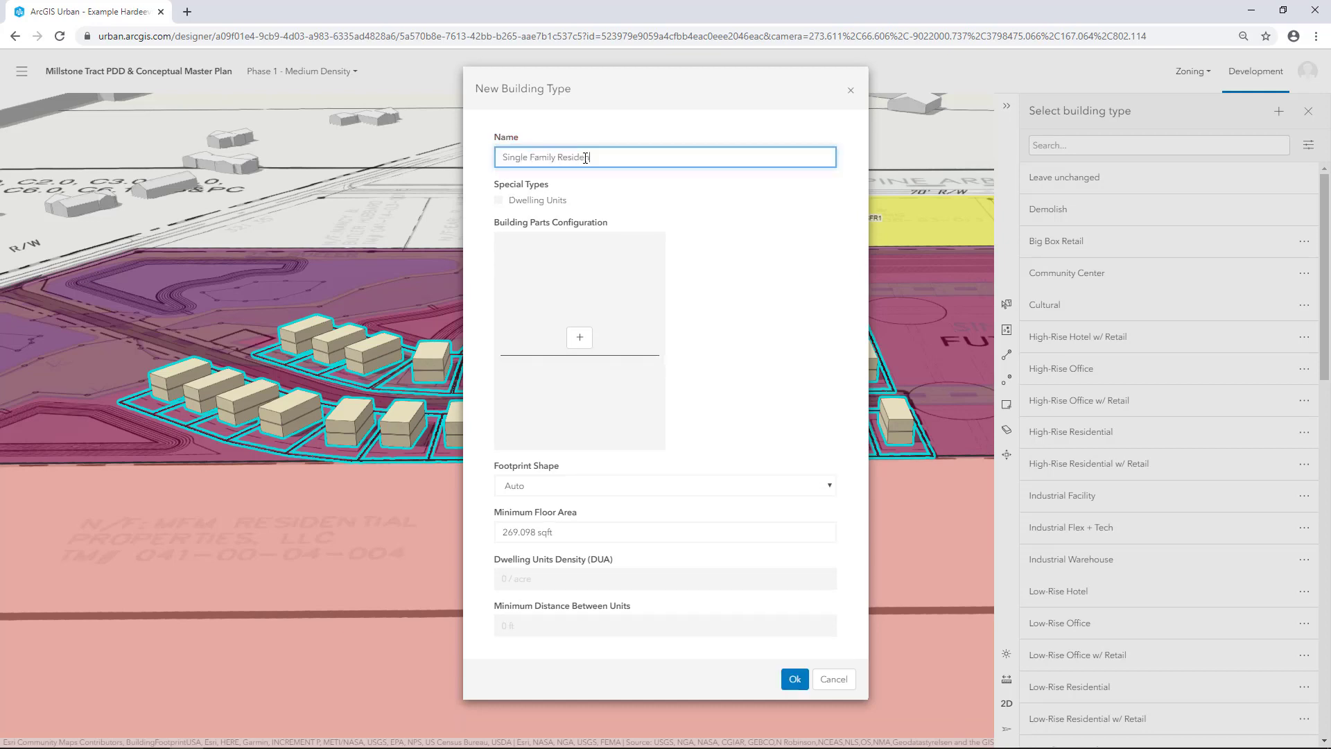
text(ntial Medium Density)
click(579, 338)
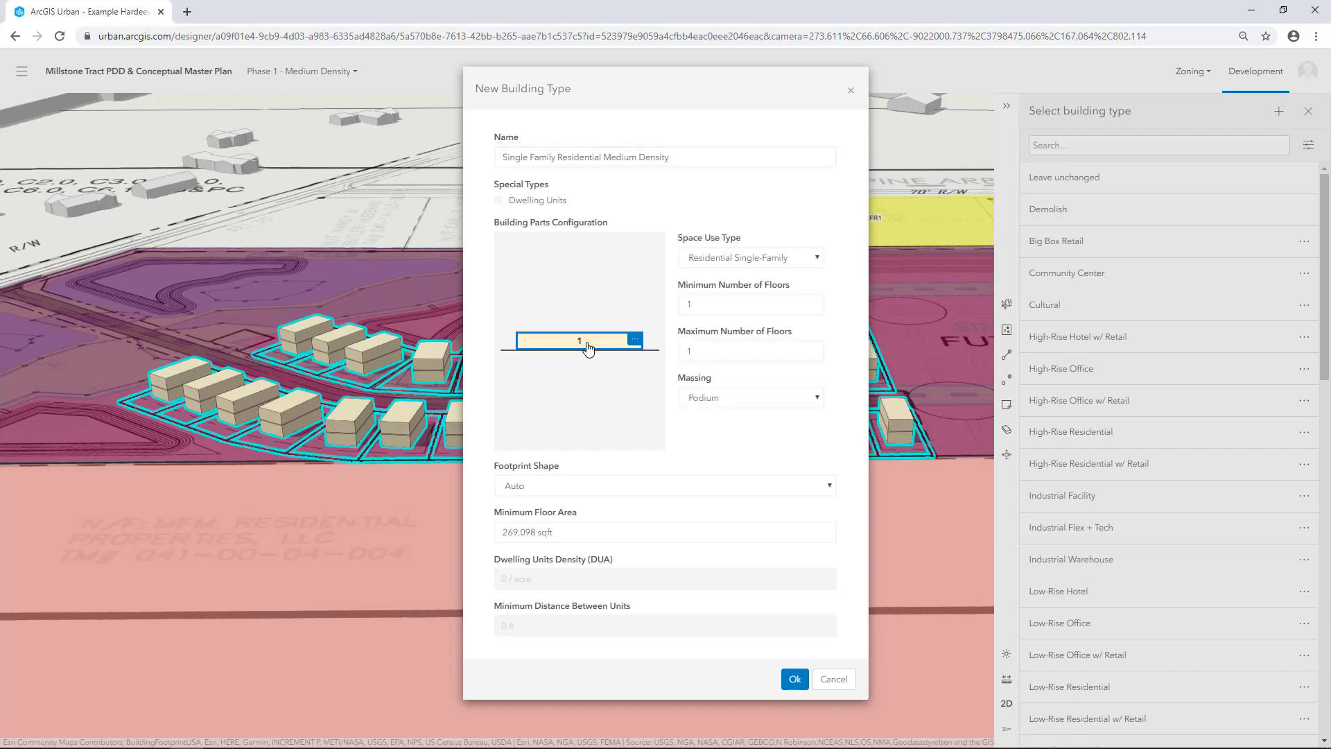
click(815, 260)
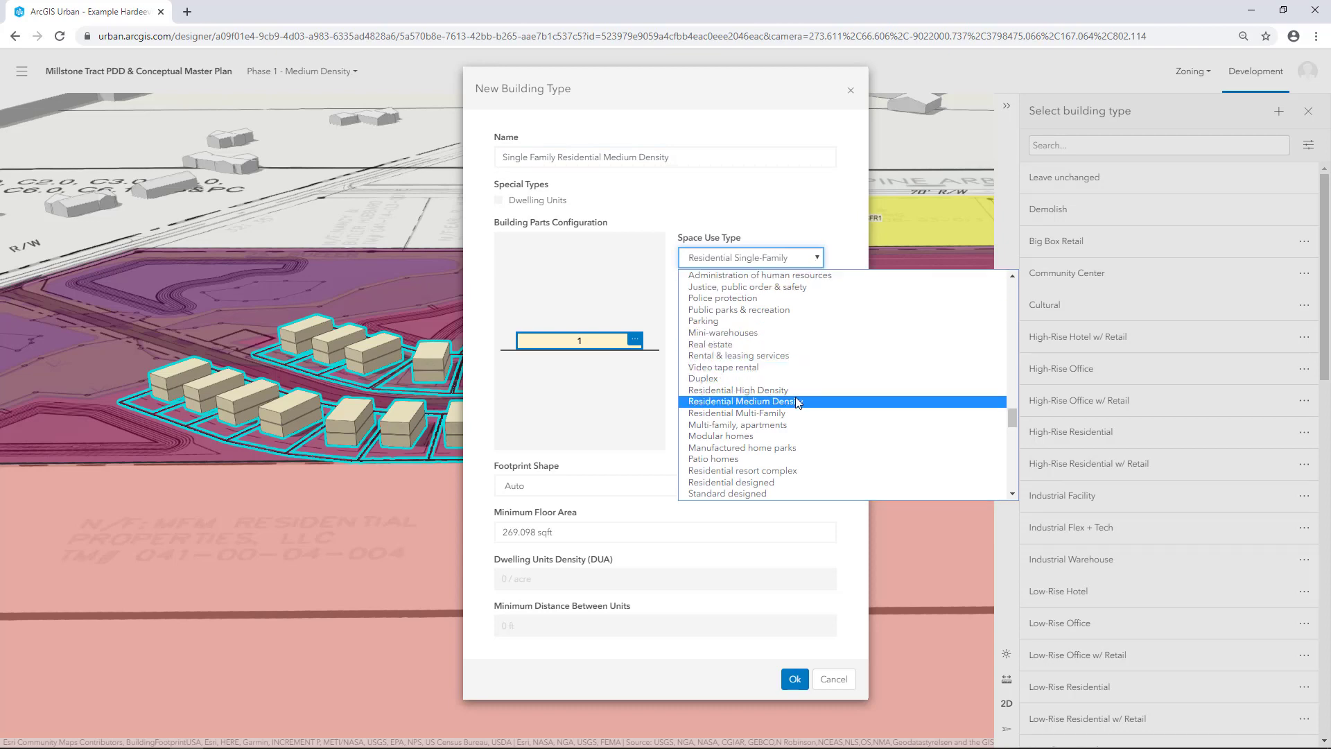
click(797, 402)
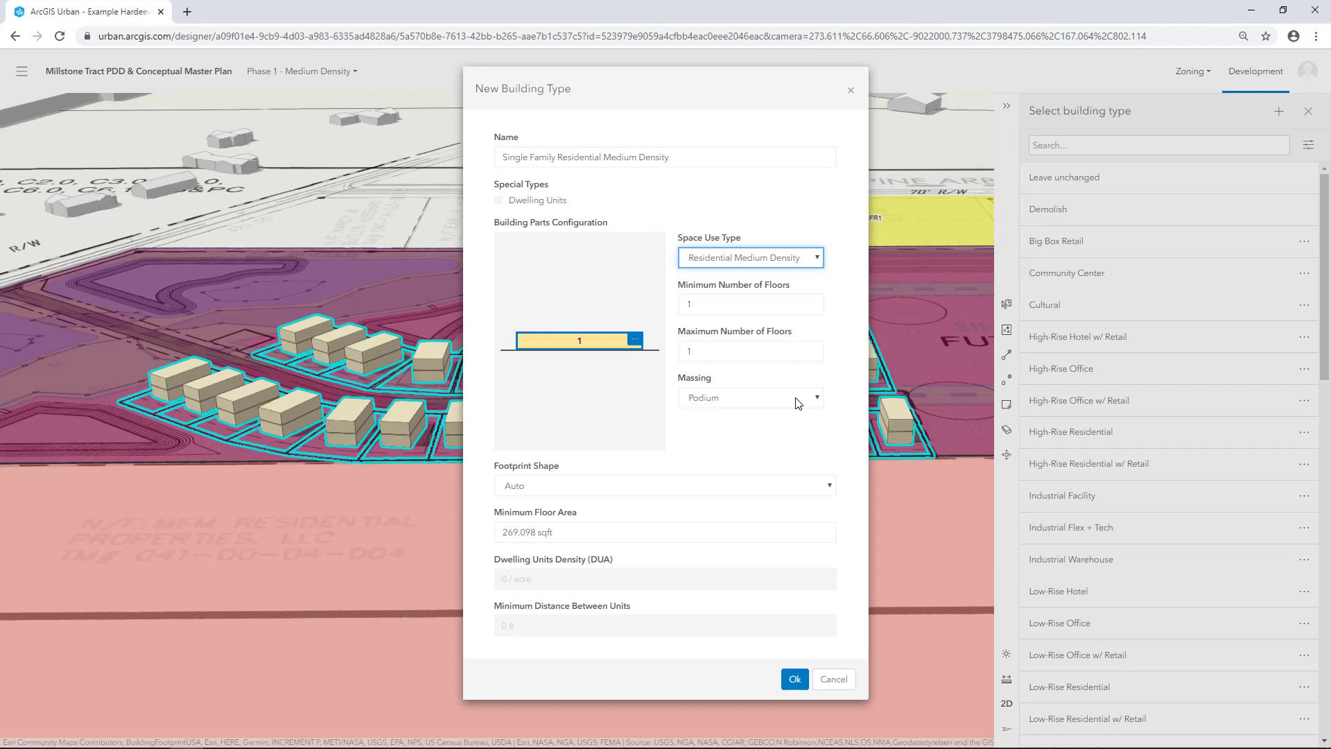
Set the medium-density building part to a maximum of 2 floors with Tower massing and save the building type.
click(707, 352)
drag(706, 351, 681, 352)
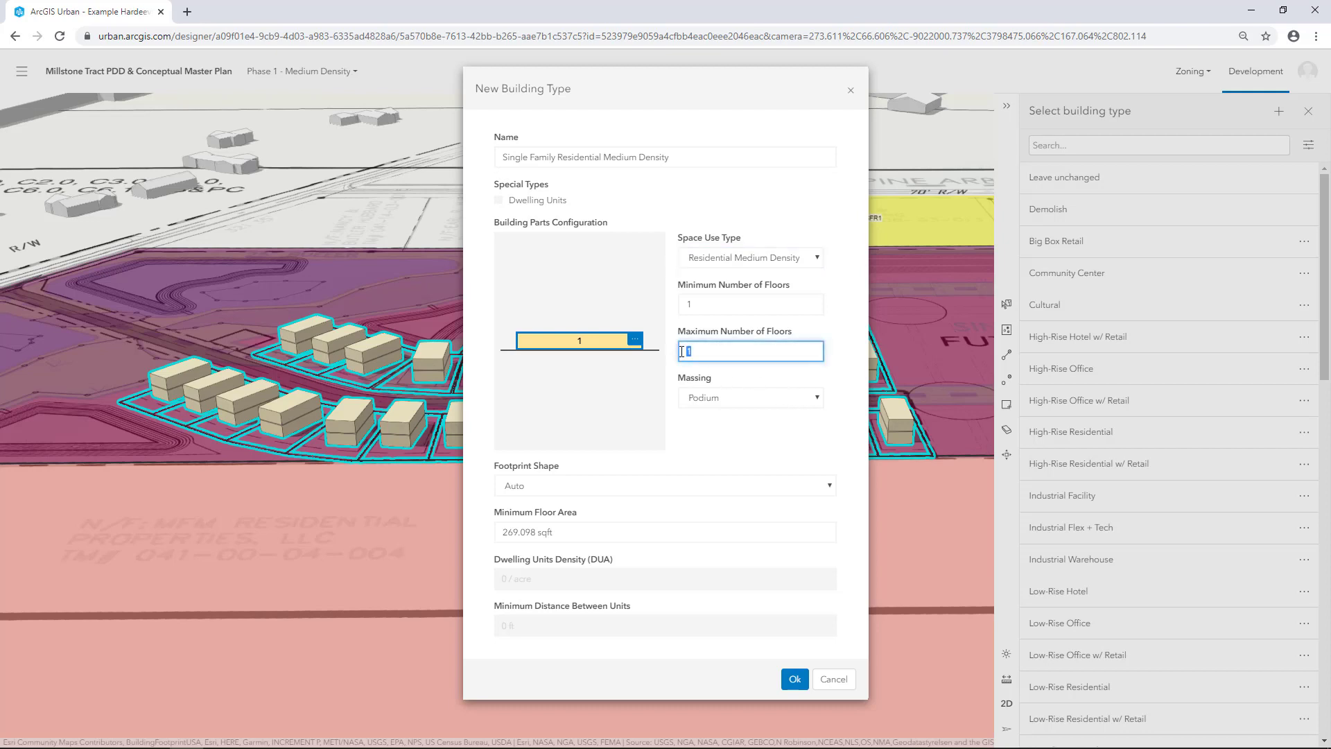
text(2)
click(720, 399)
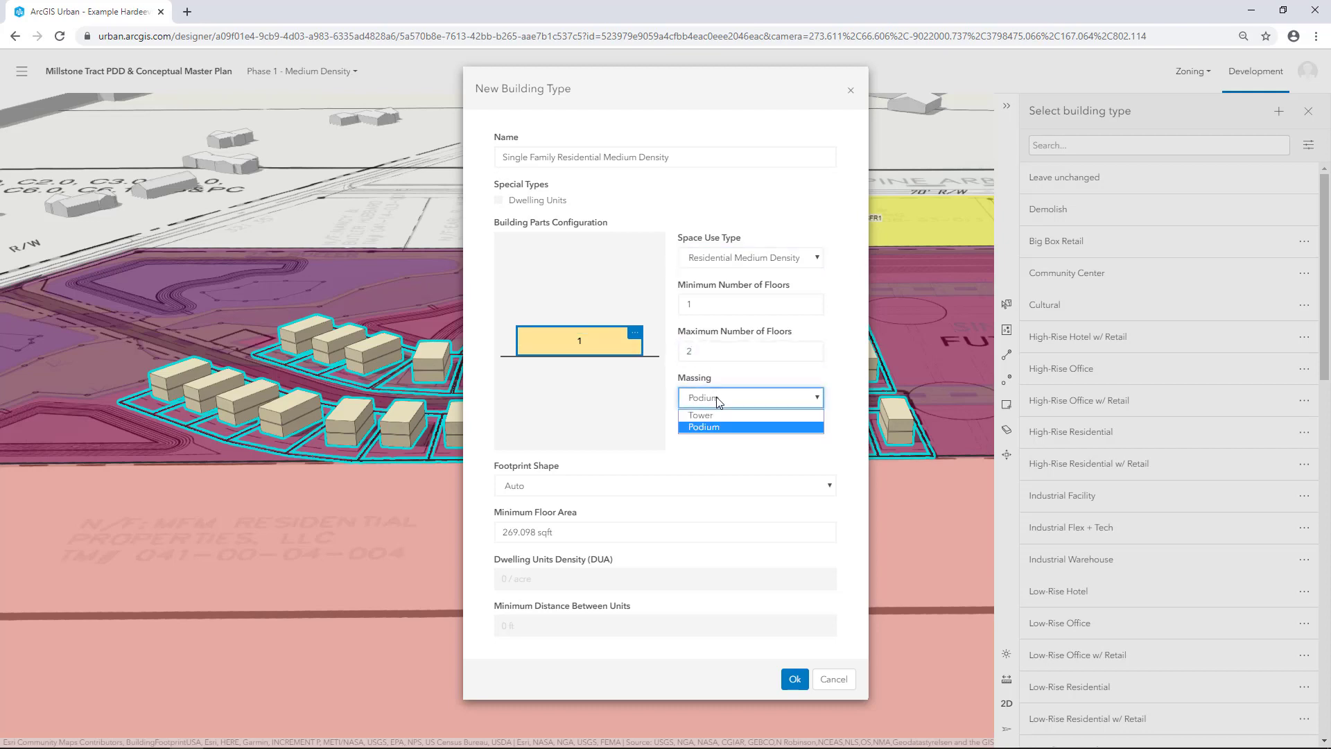
click(718, 415)
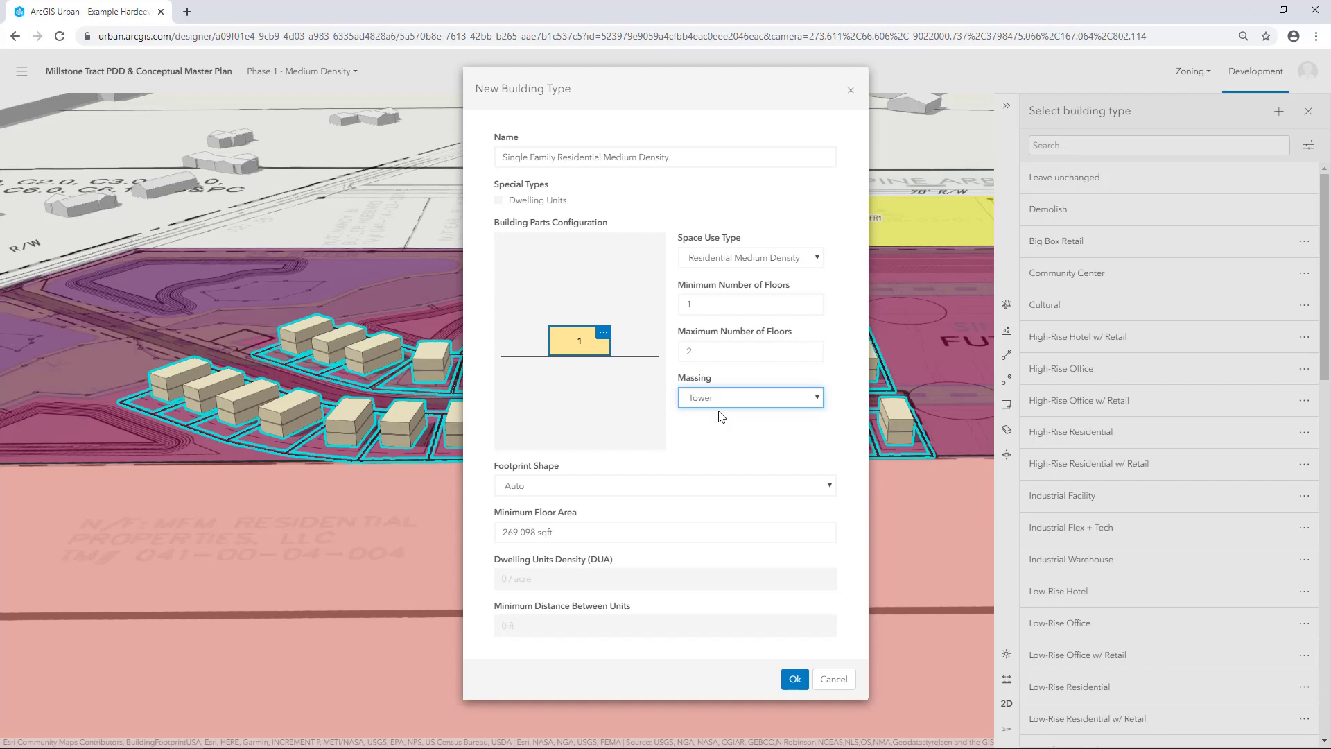
click(786, 682)
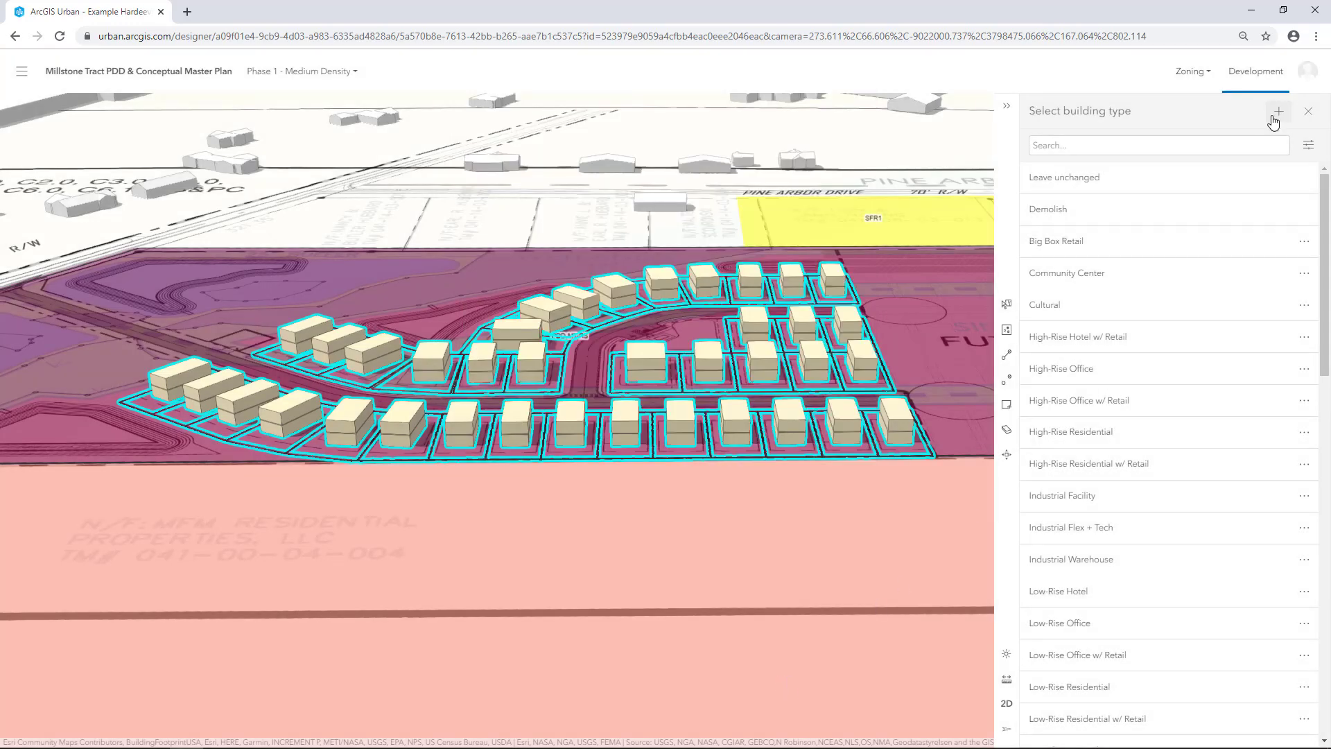
Start a new building type named "Single Family Residential High Density" and add a building part with the Residential High Density space use.
click(1276, 115)
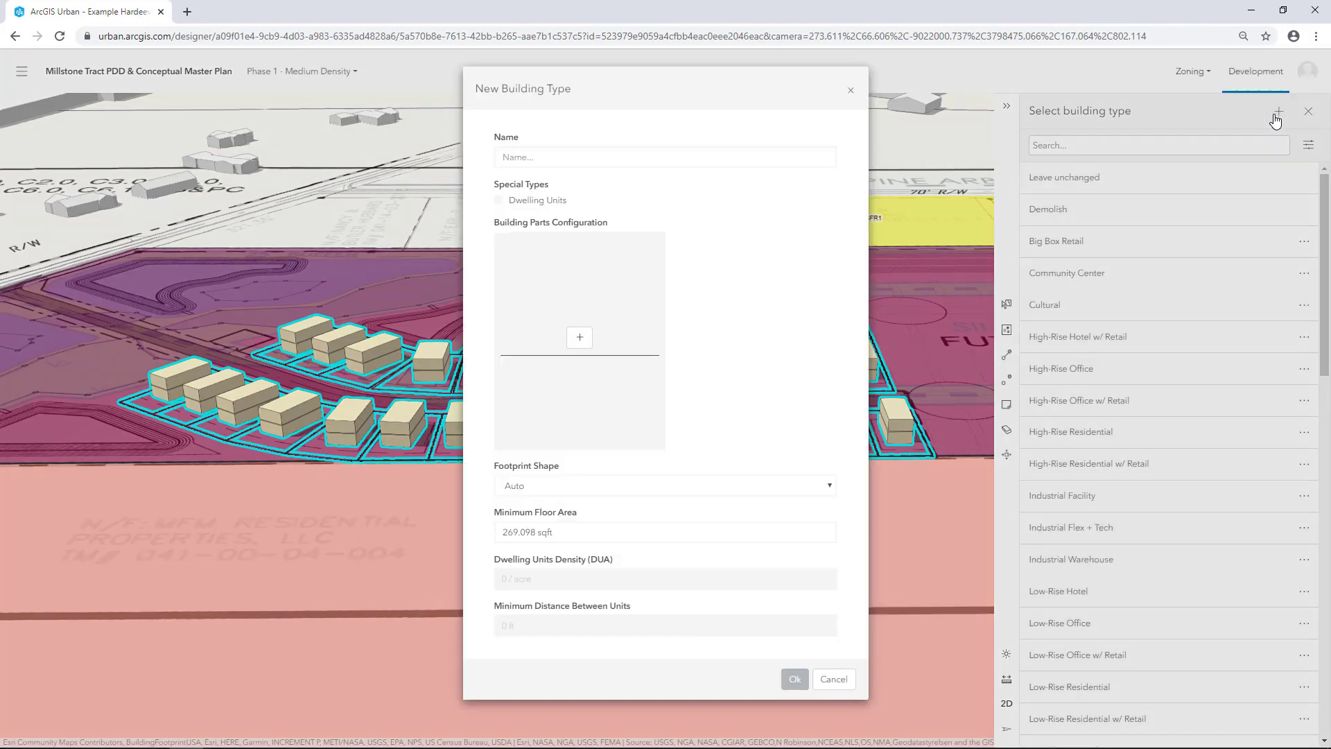
click(543, 159)
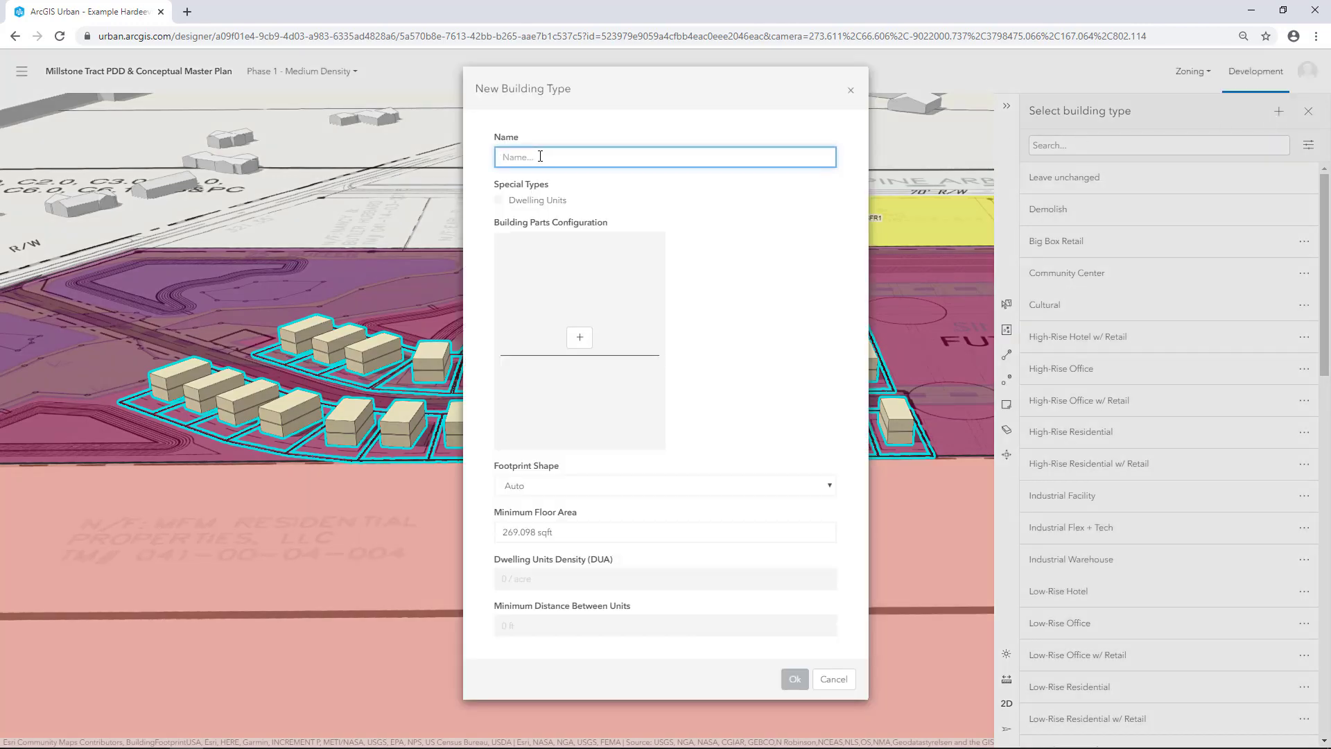
text(Single Family Residential Hi)
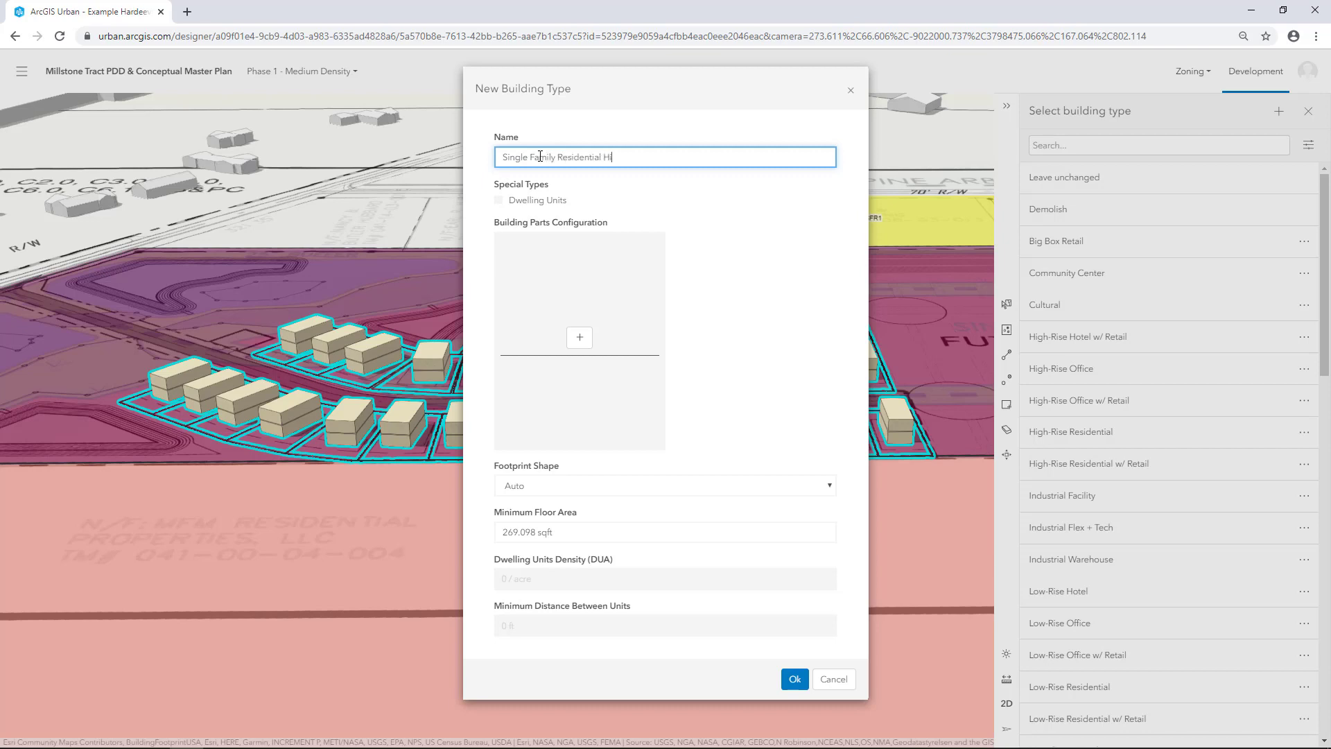
text(gh Density)
click(579, 338)
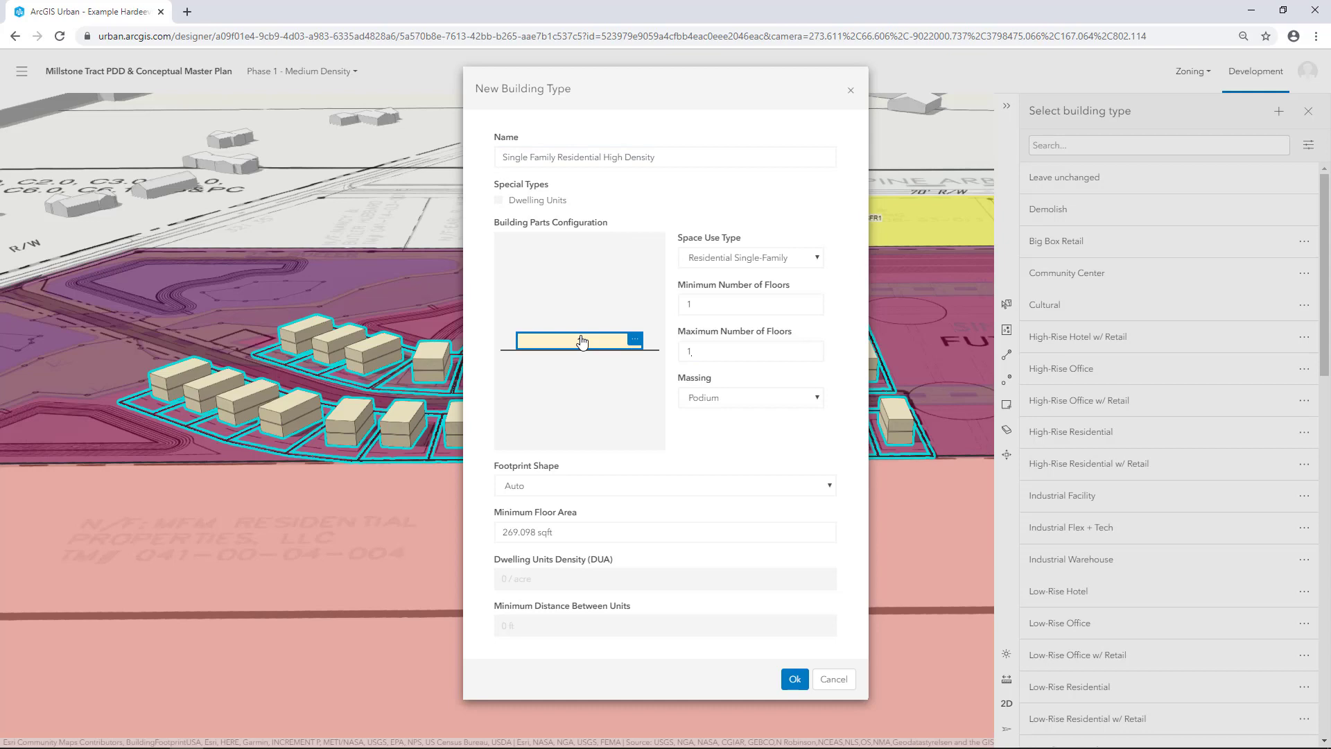
click(698, 263)
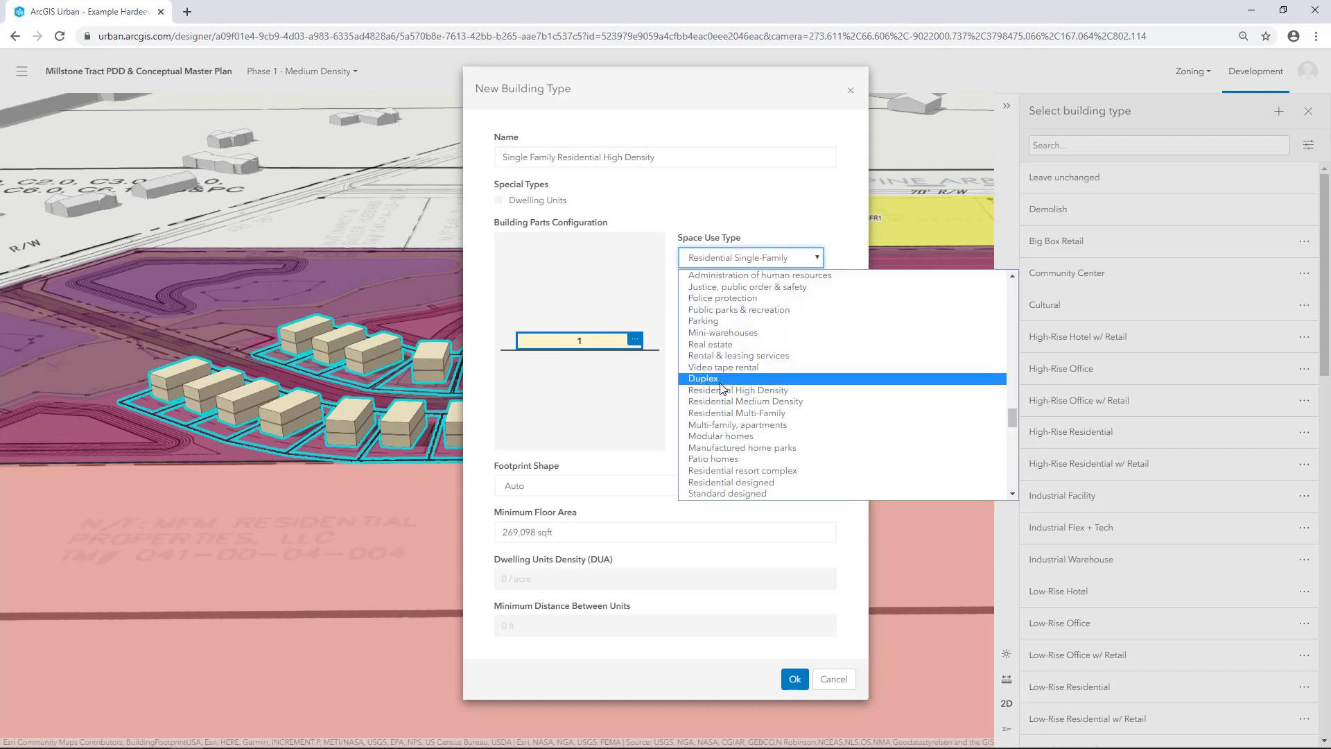
click(721, 393)
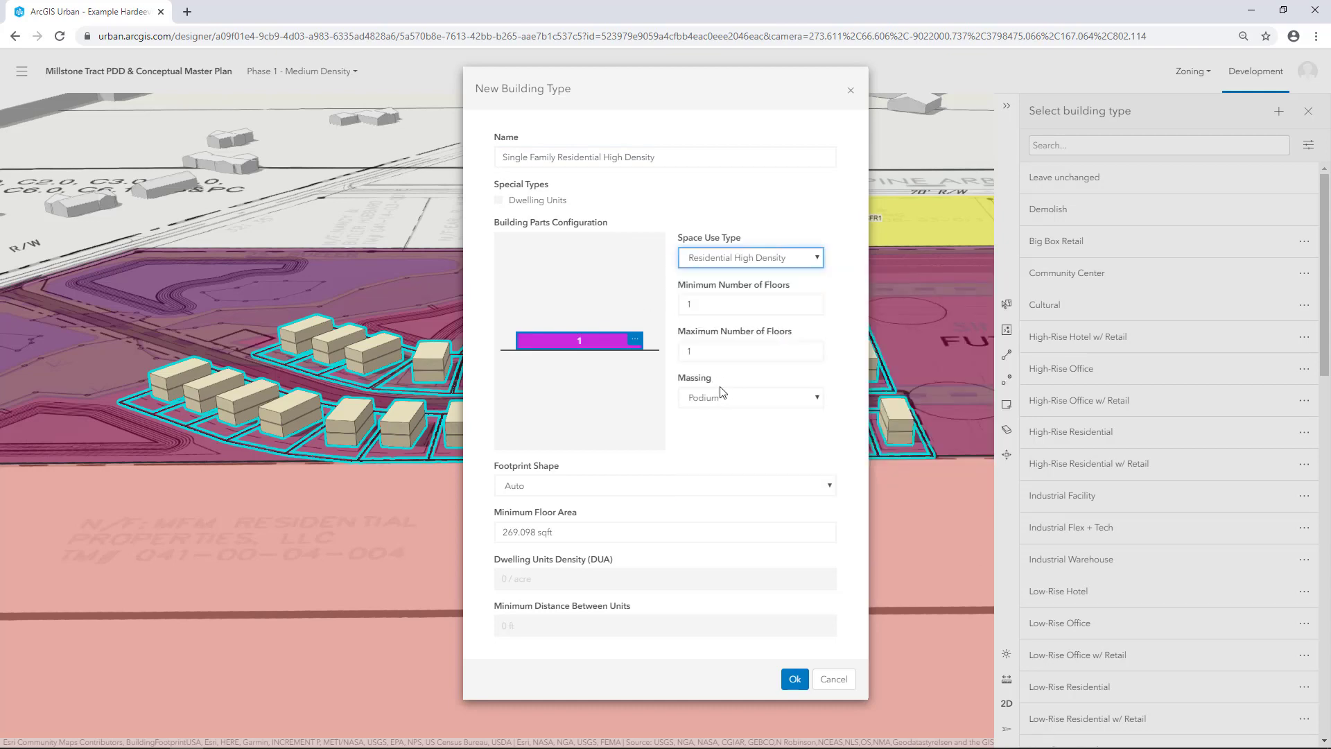
Set the high-density building part to a maximum of 2 floors with Tower massing and save the building type.
double_click(686, 352)
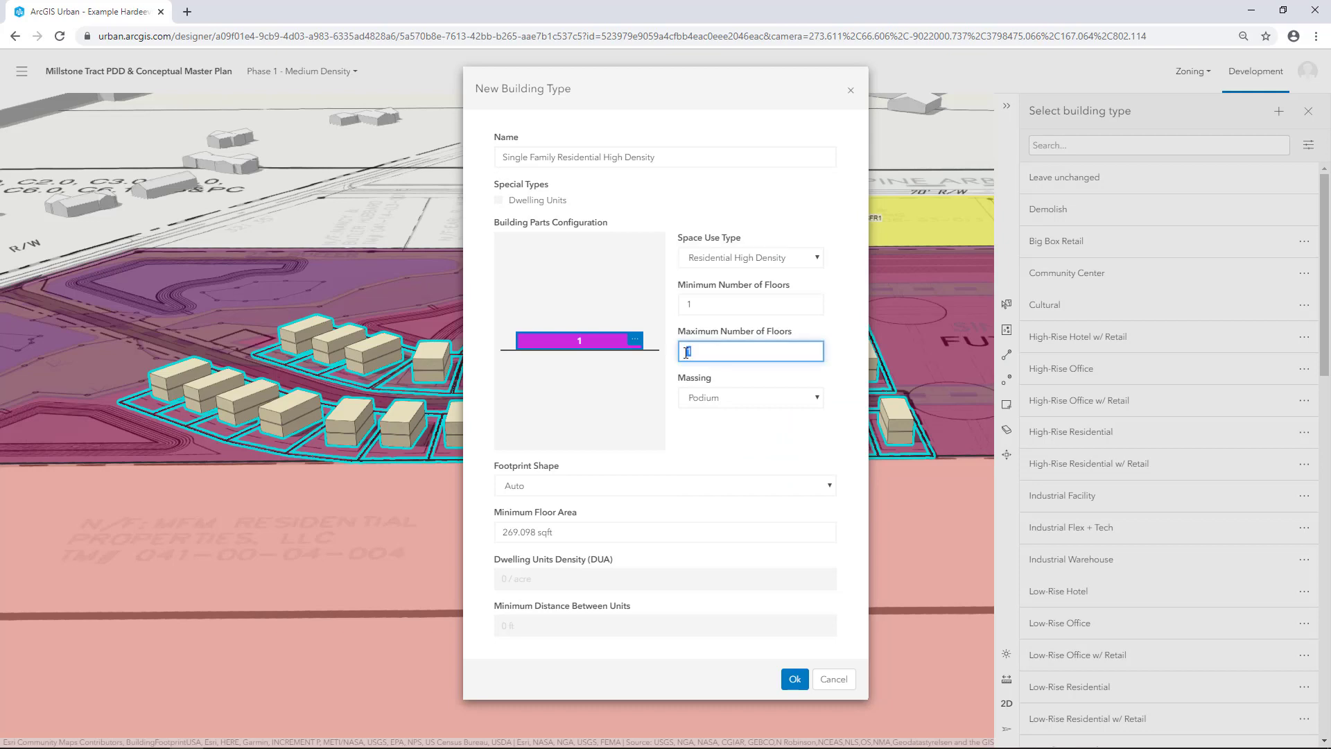
text(2)
click(711, 396)
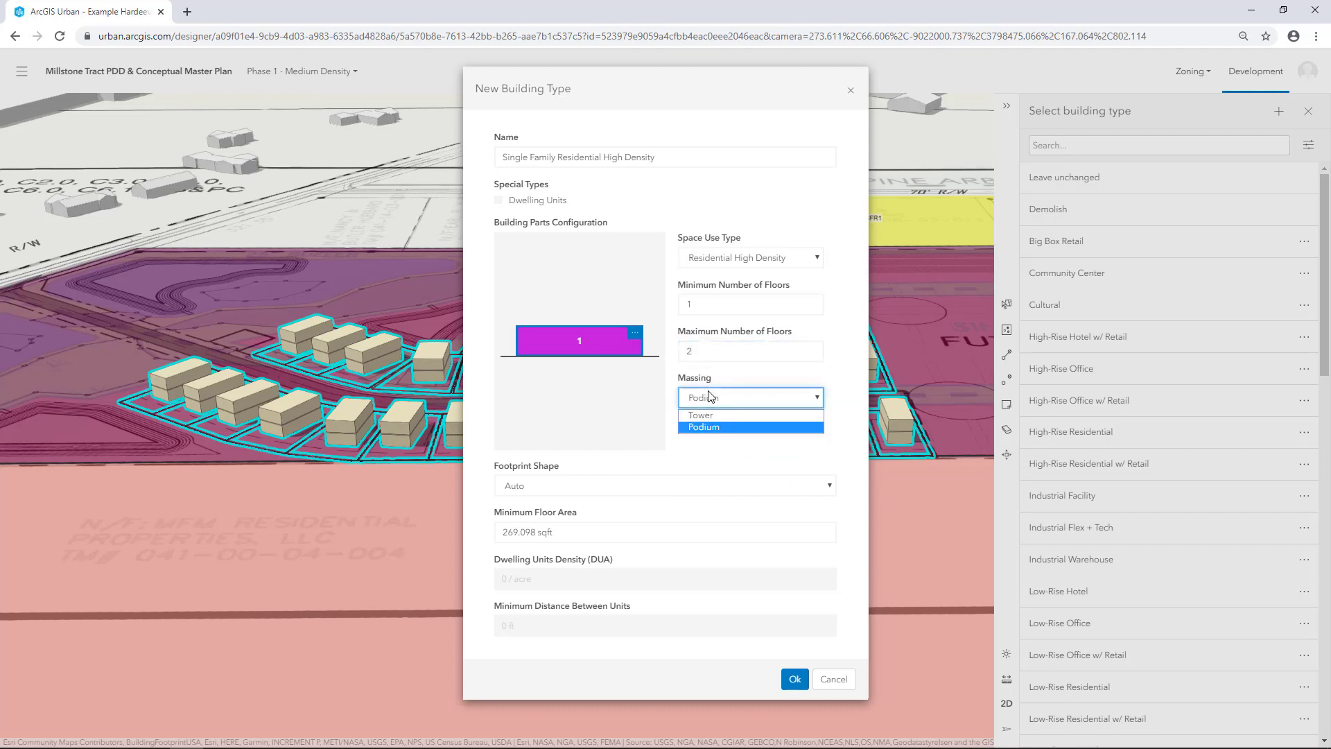
click(709, 416)
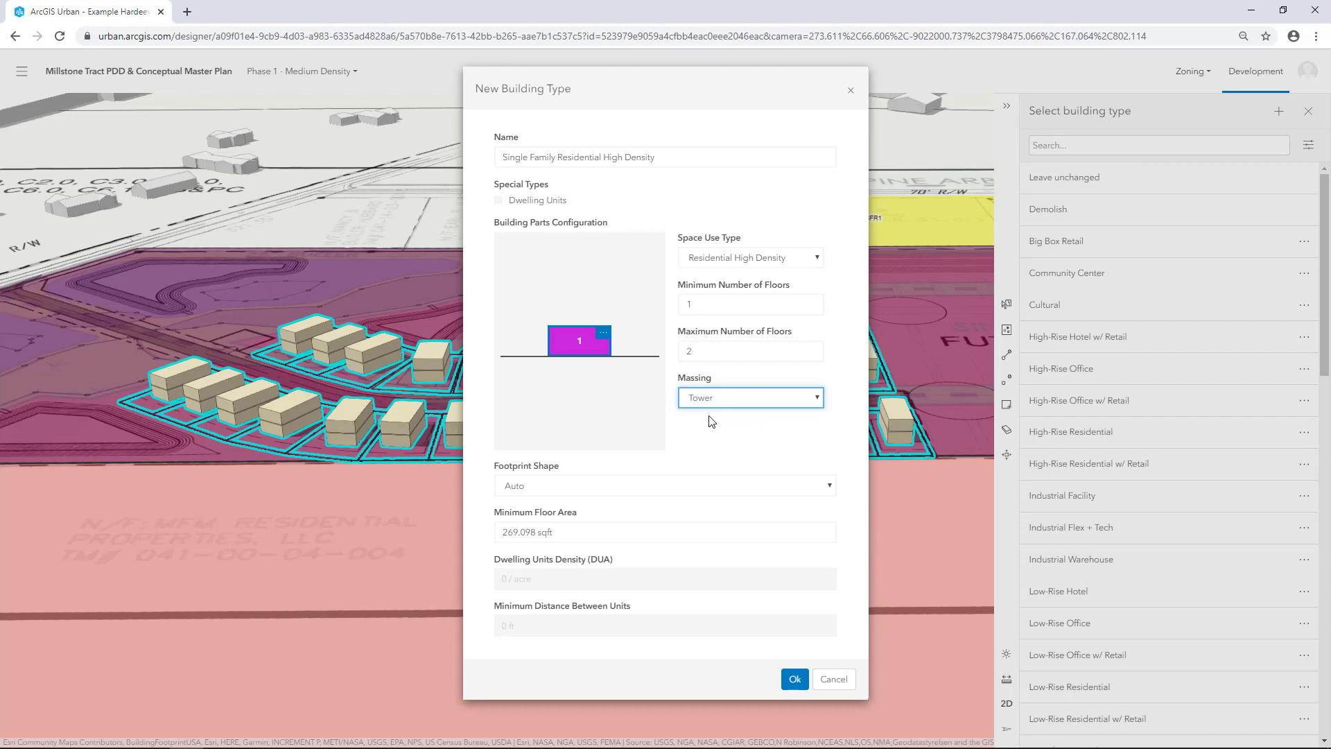
click(799, 686)
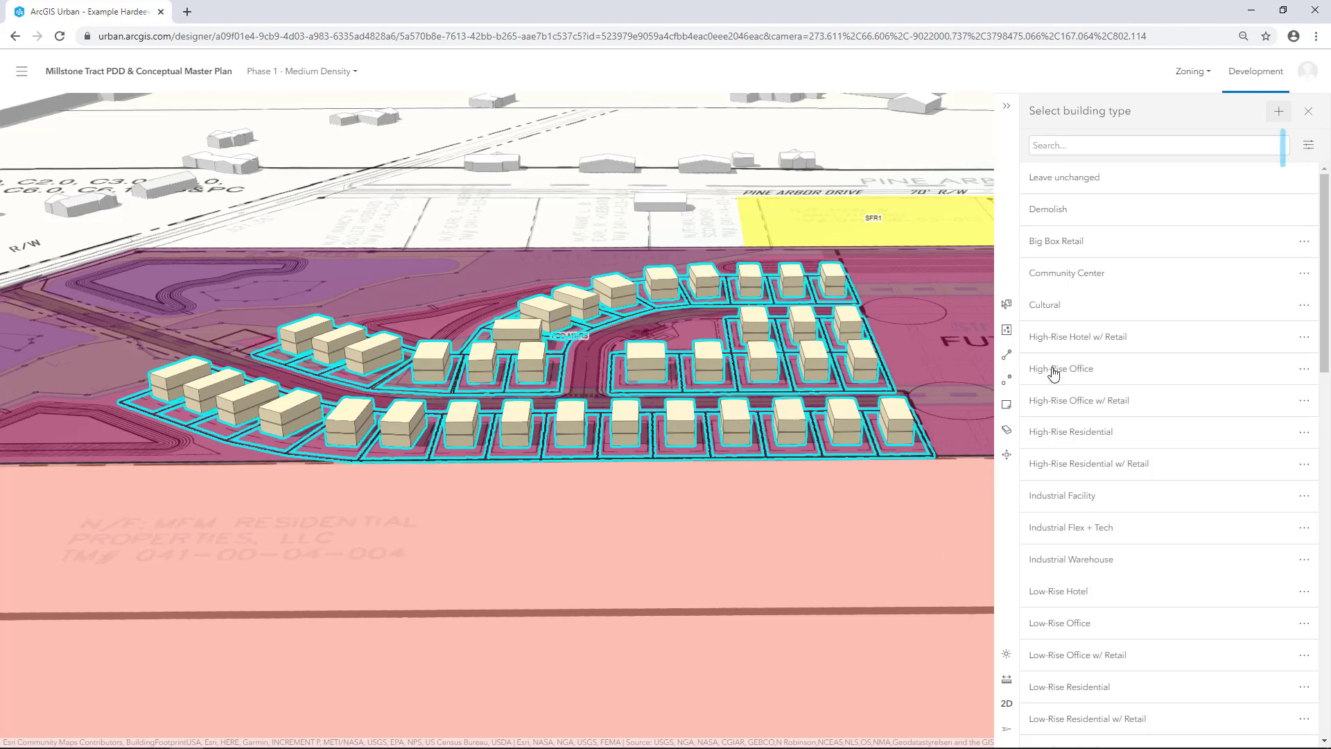
Filter the building types to those proposed in this plan and assign Single Family Residential Medium Density to the selected parcels.
click(1309, 152)
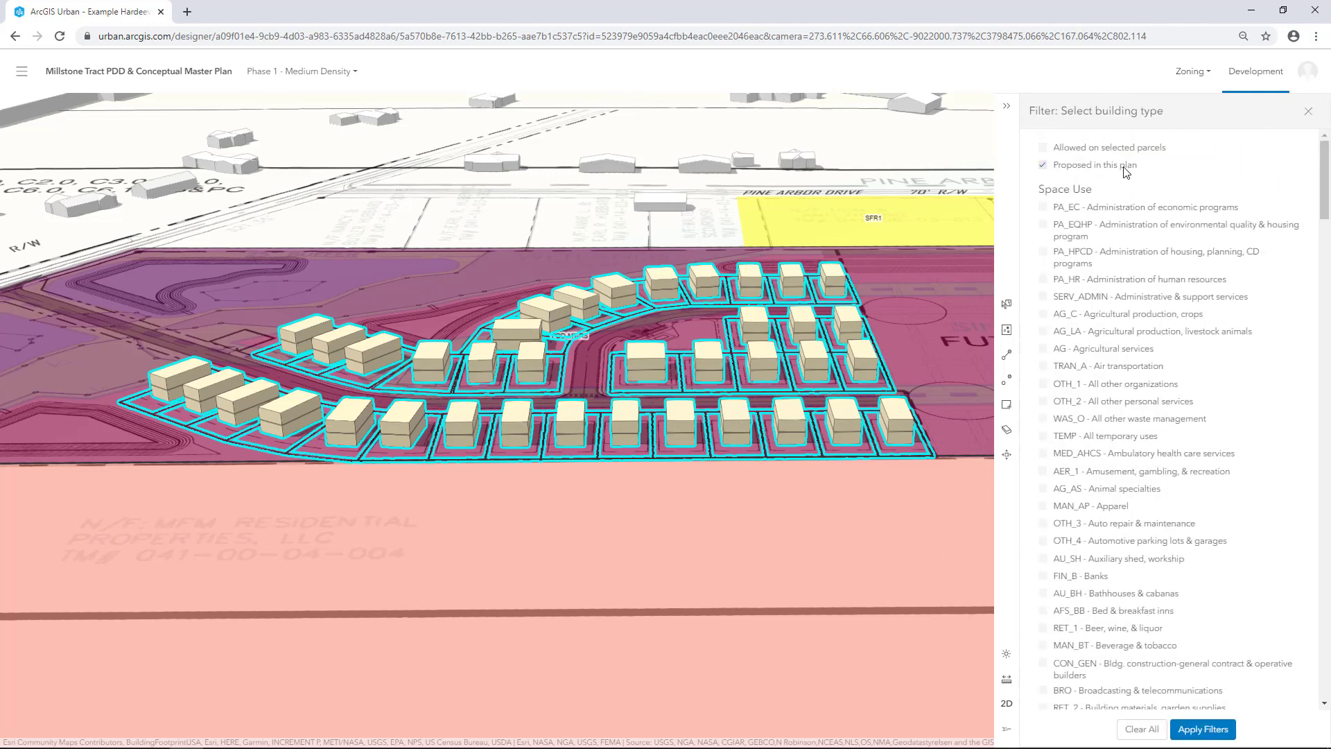
click(1198, 733)
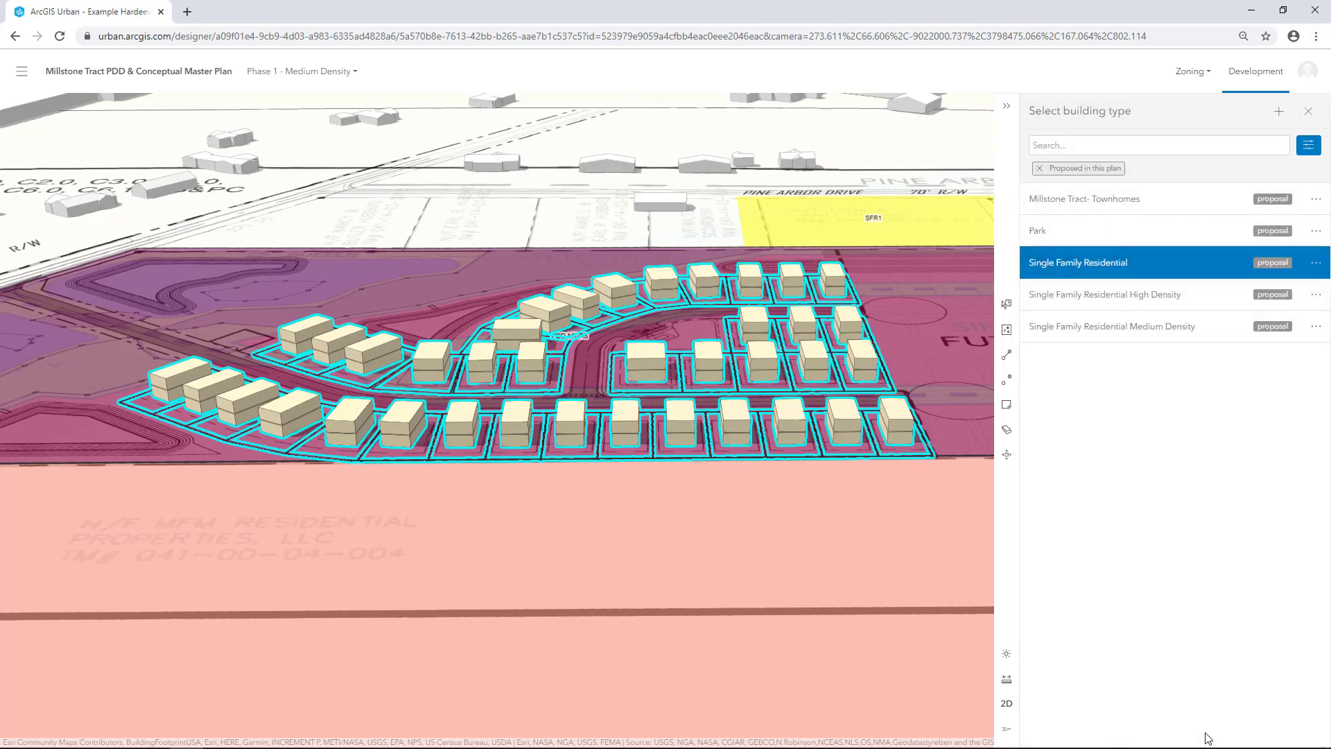
click(1182, 325)
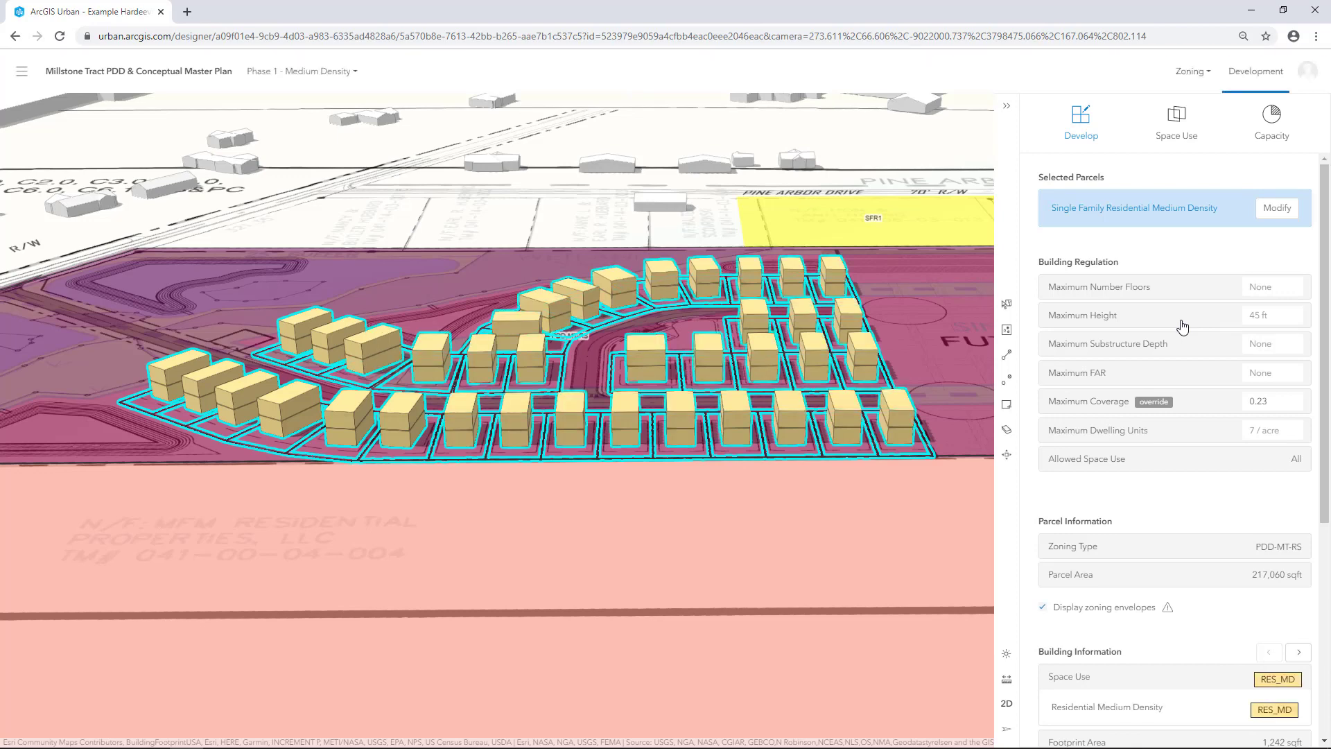
In the Phase 1 - High Density scenario, select all the single-family house parcels and assign them the Single Family Residential High Density building type.
click(344, 72)
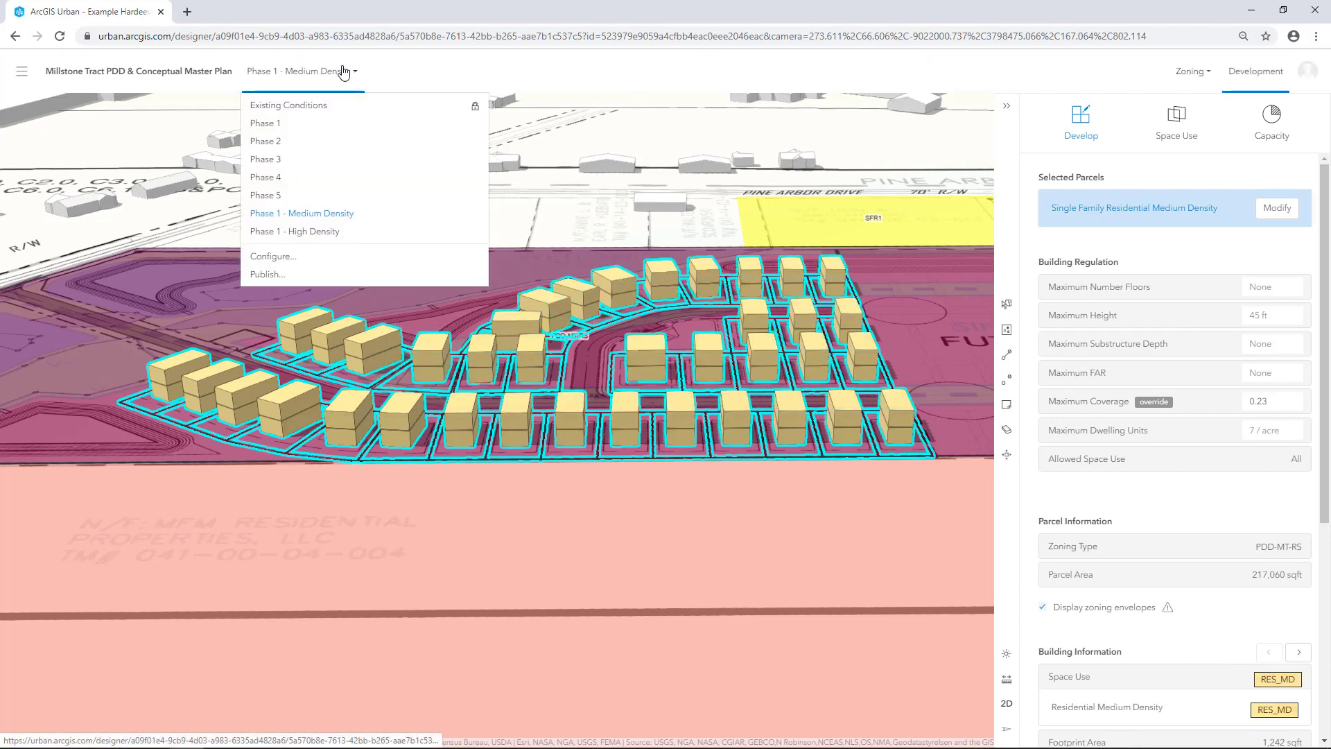
click(323, 232)
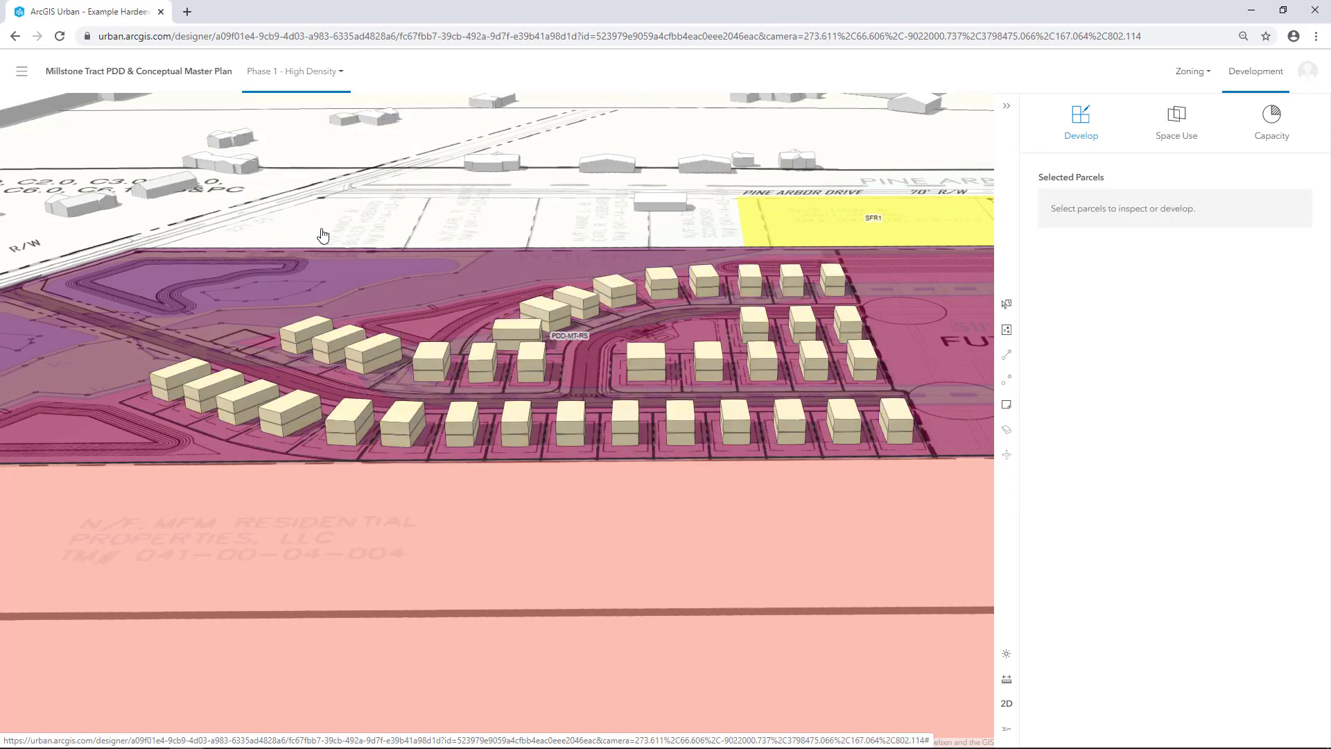
click(1005, 307)
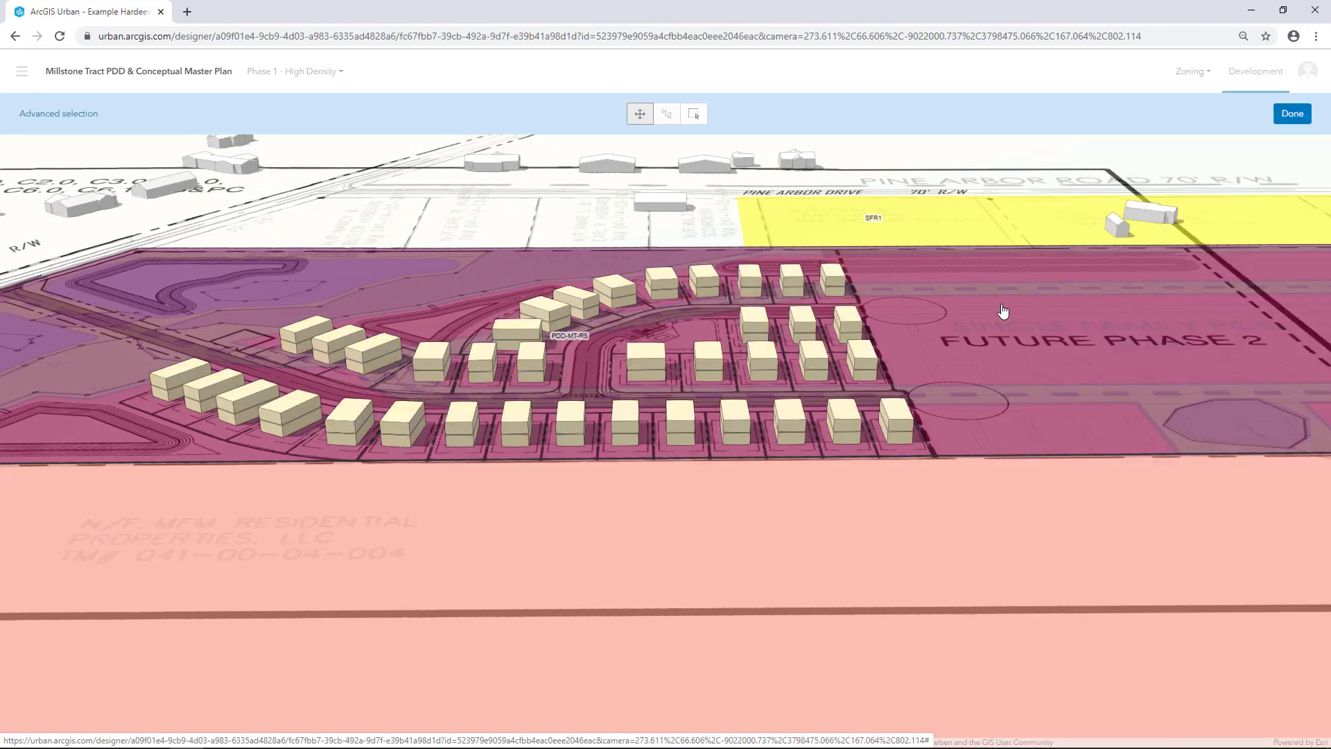
click(692, 117)
drag(988, 482, 236, 208)
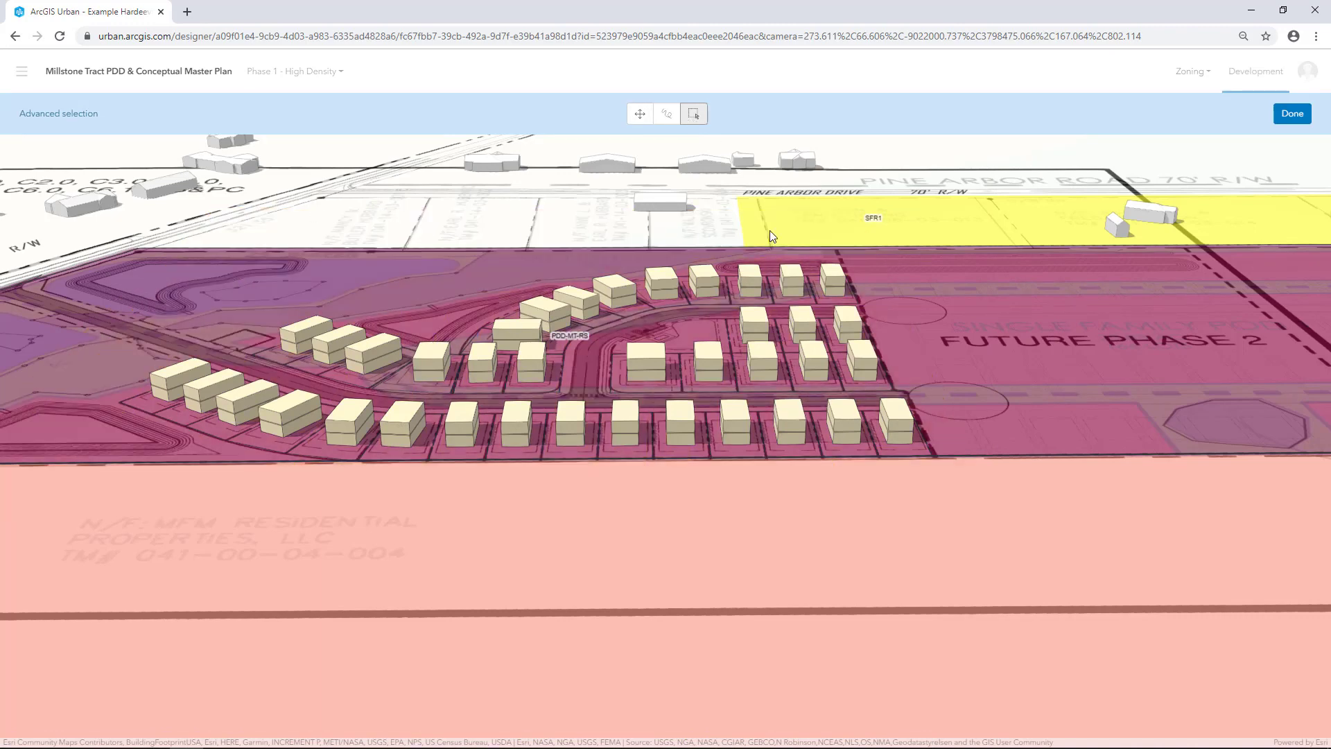
click(1291, 115)
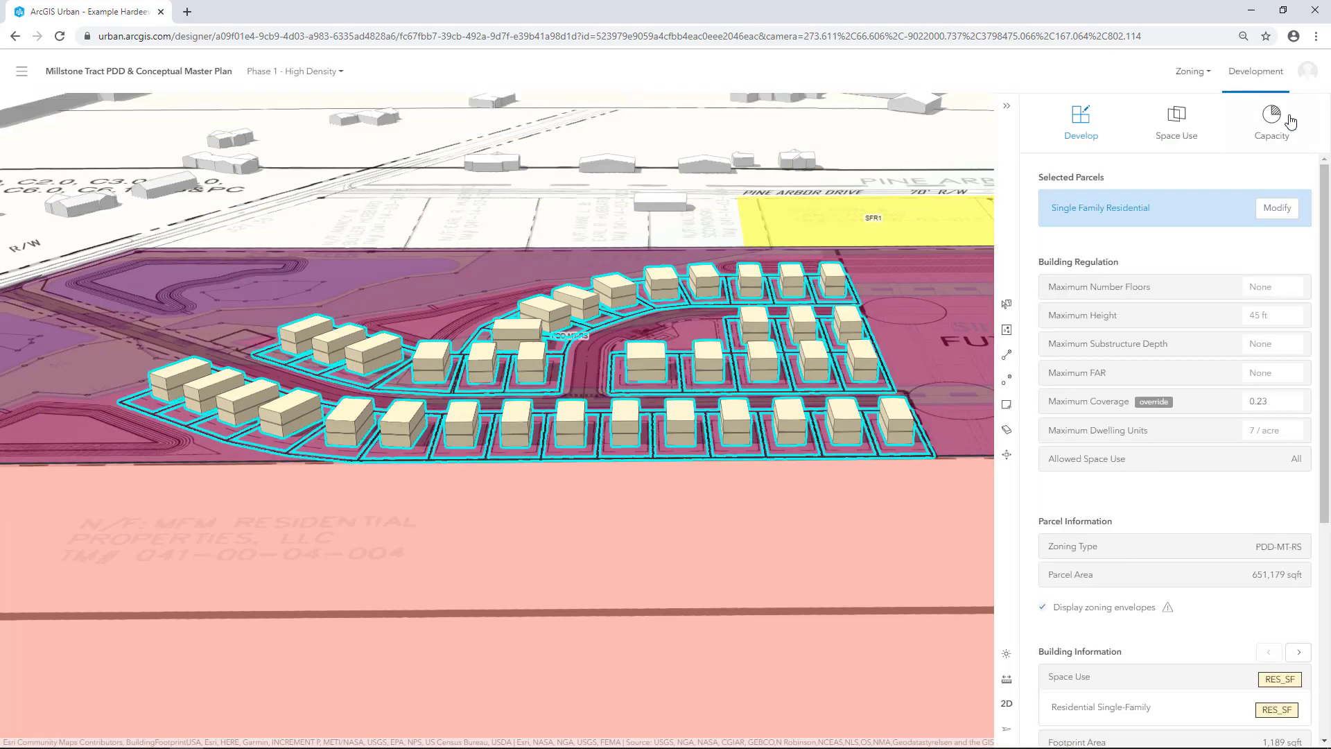
click(1282, 209)
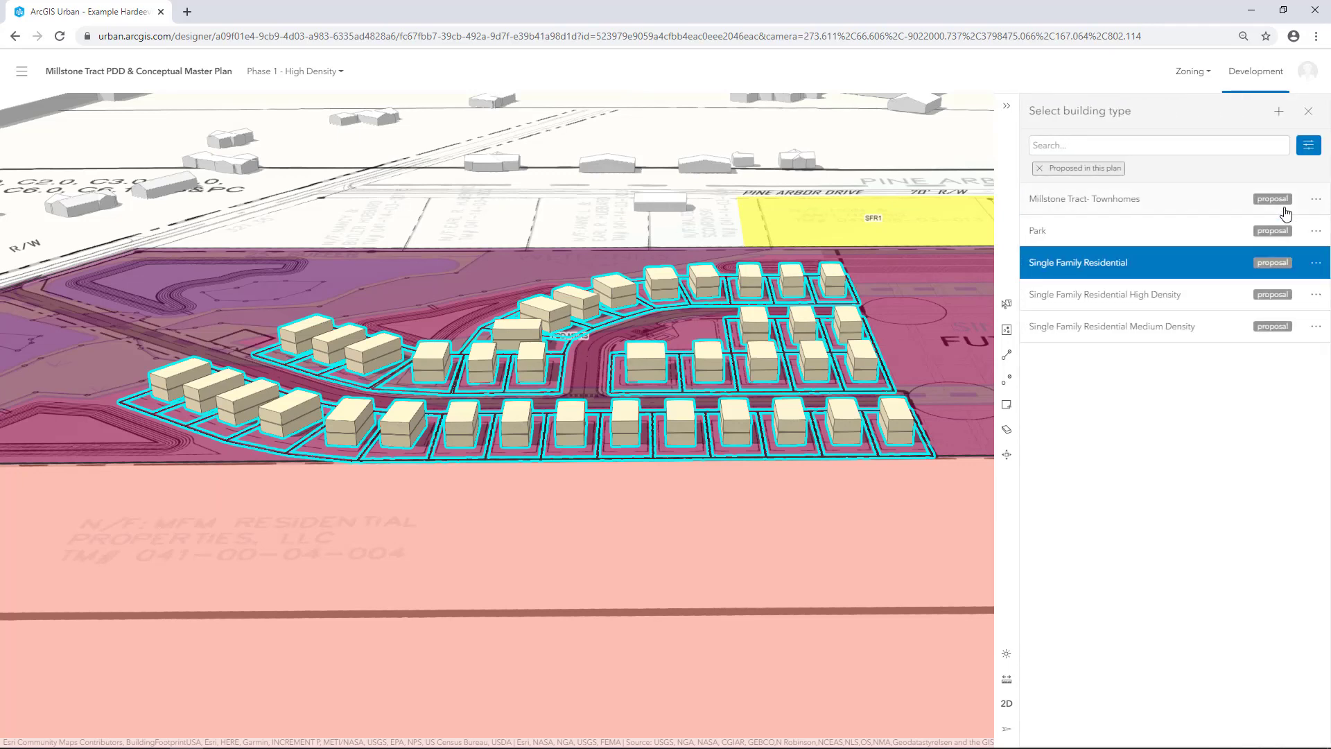
click(1214, 304)
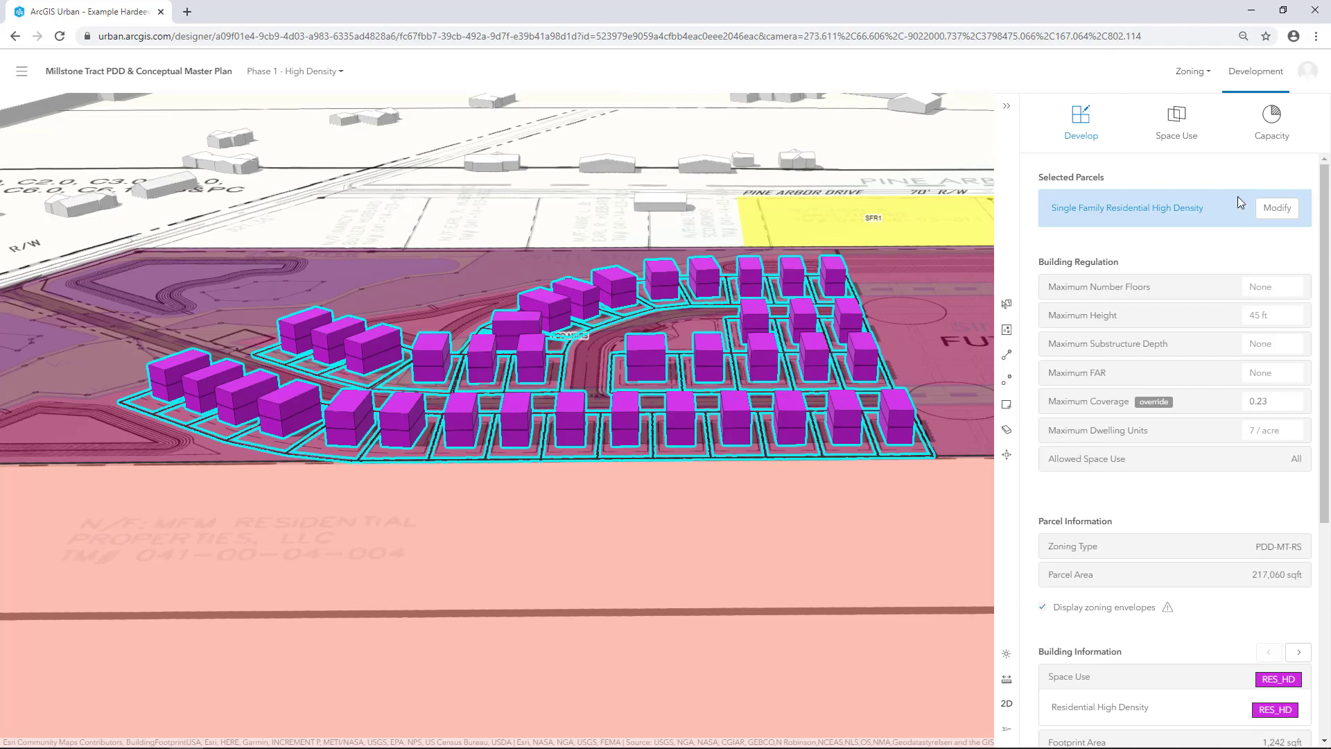
Review the study area's capacity figures for the high-density scenario and switch to Phase 1 - Medium Density to compare.
click(1263, 132)
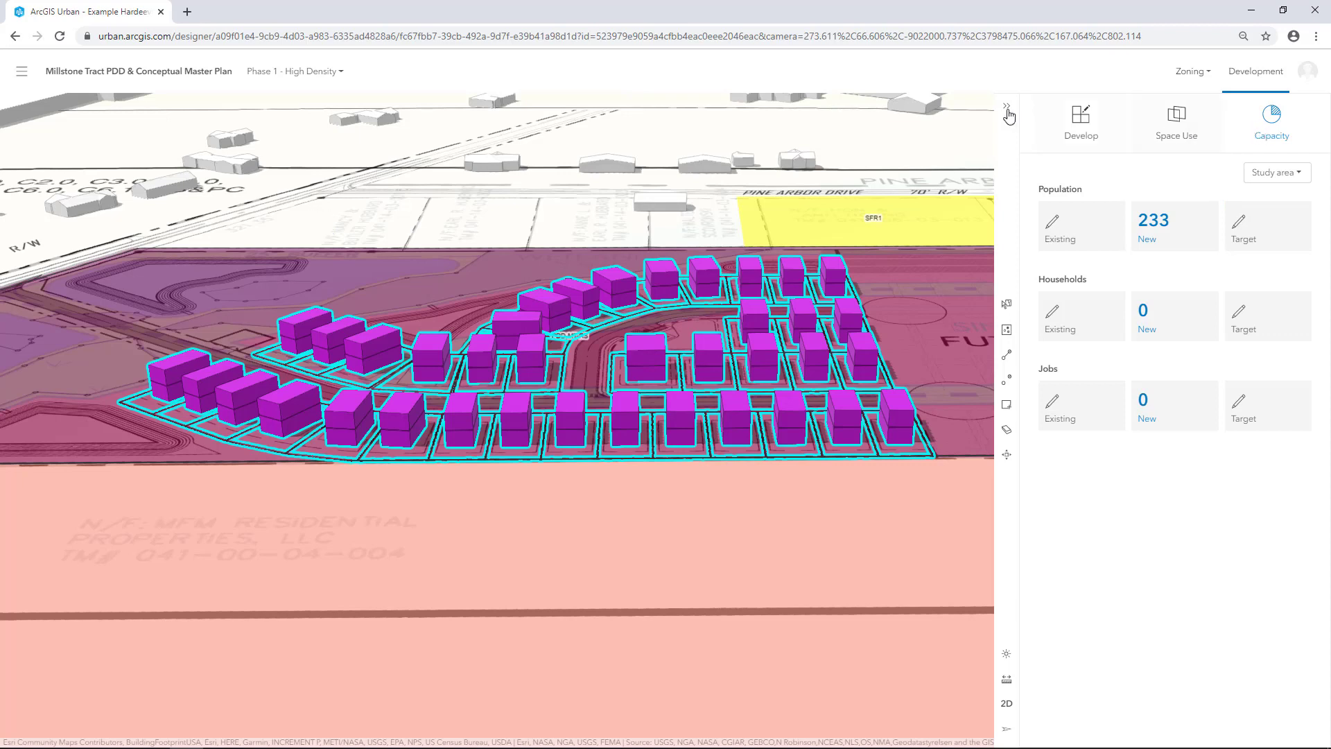
click(339, 75)
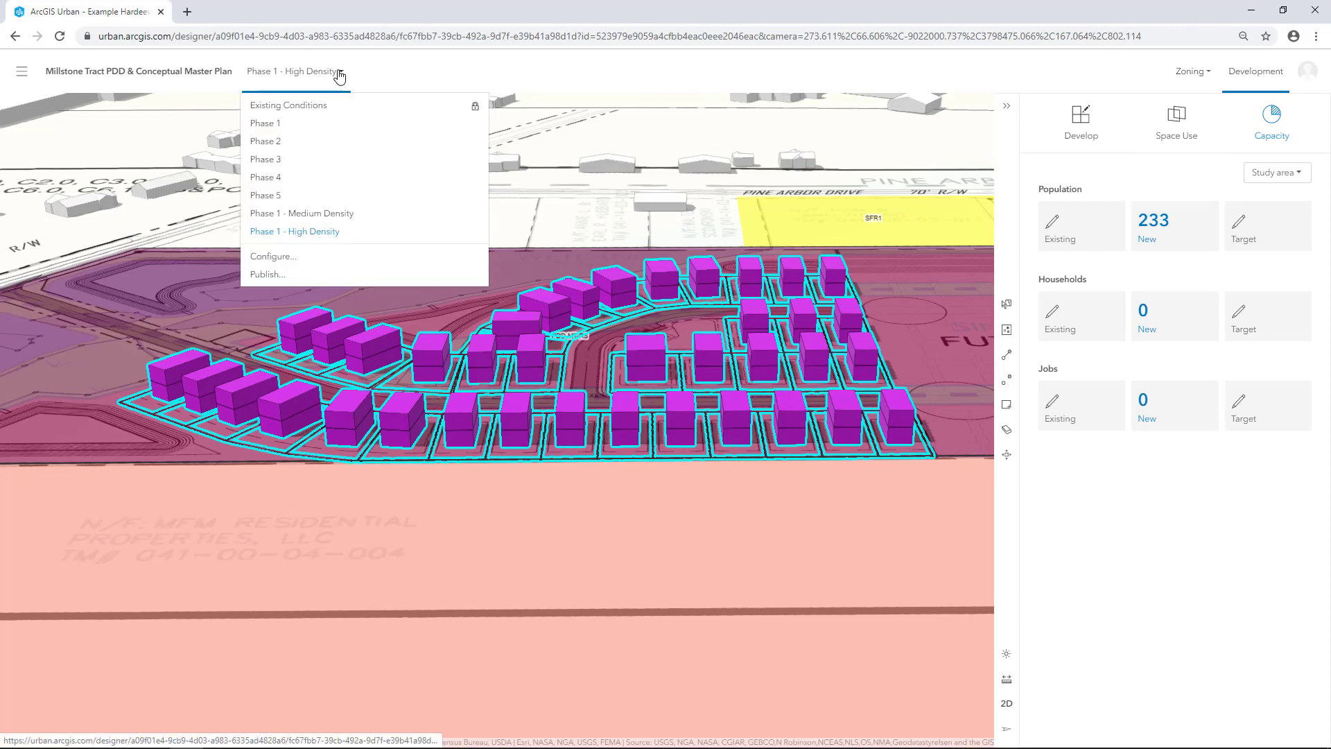
click(310, 214)
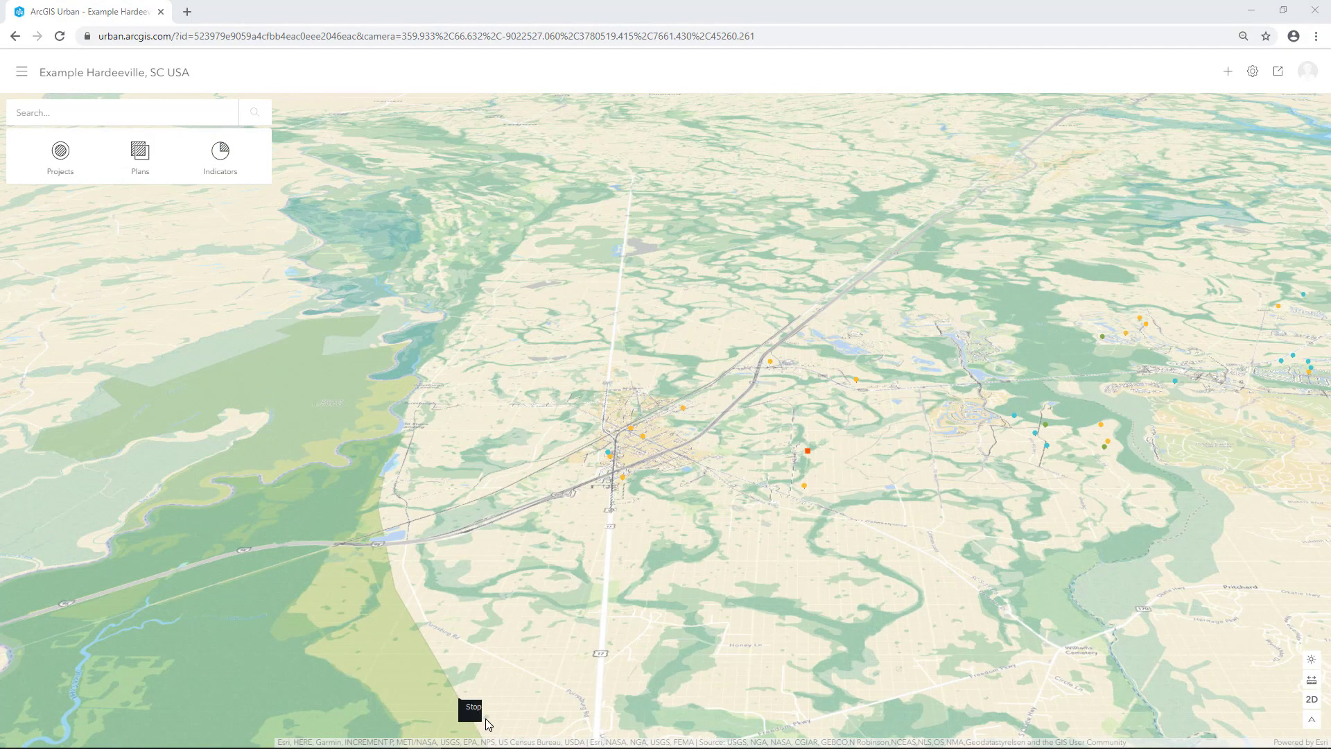
click(429, 738)
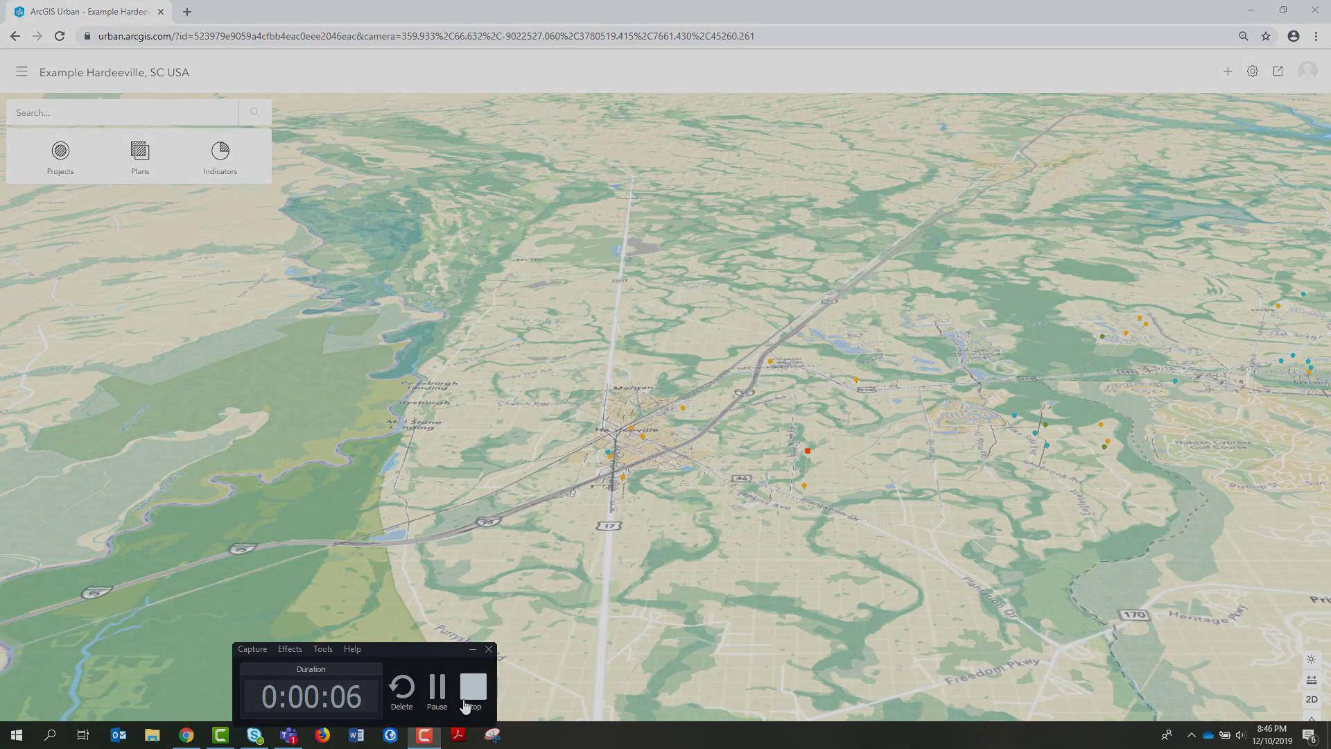